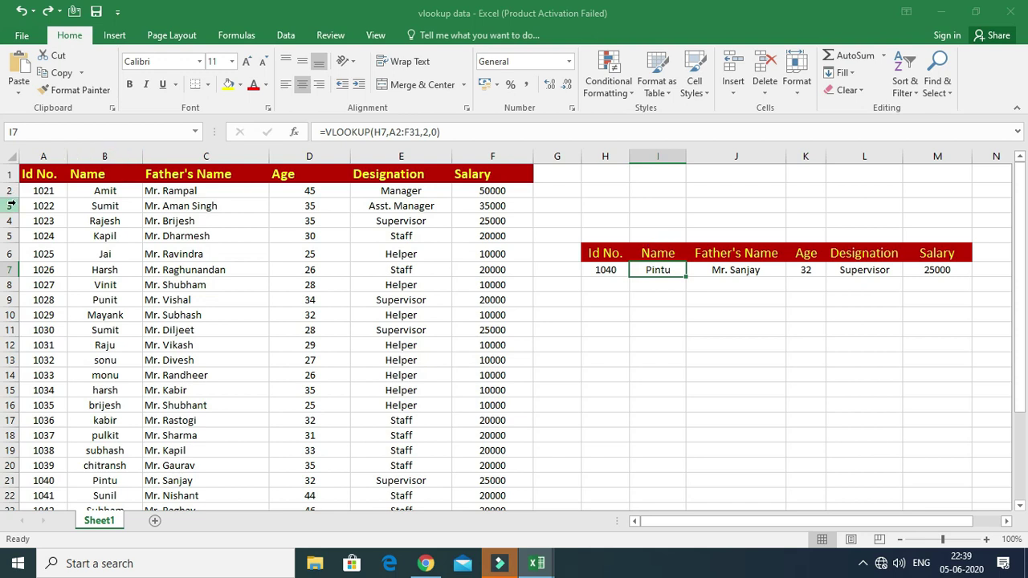
Enter Id No. 1032 in H7 to test the lookup panel.
scroll(113, 462, down, 2)
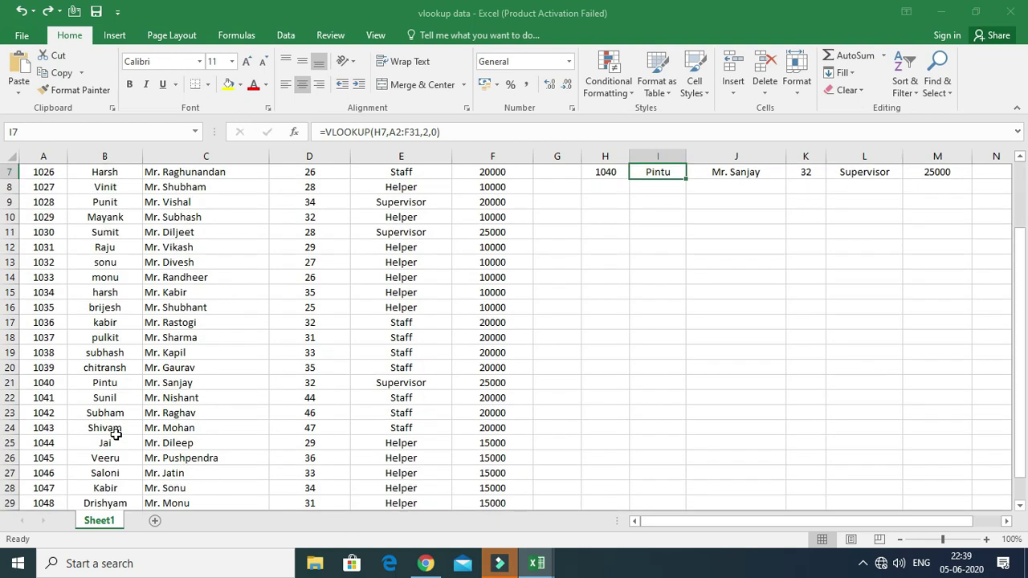
scroll(112, 446, up, 2)
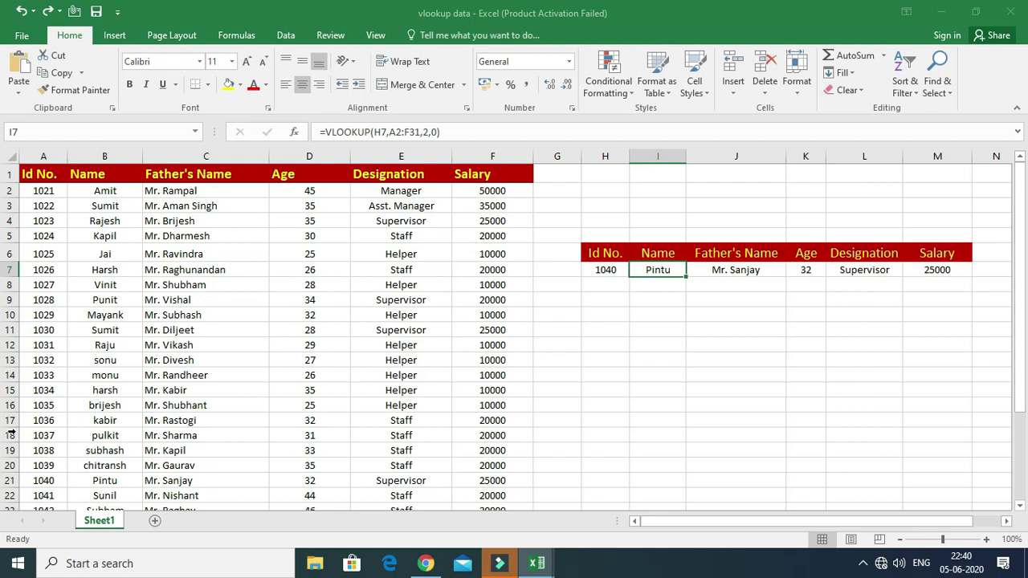
scroll(32, 384, down, 1)
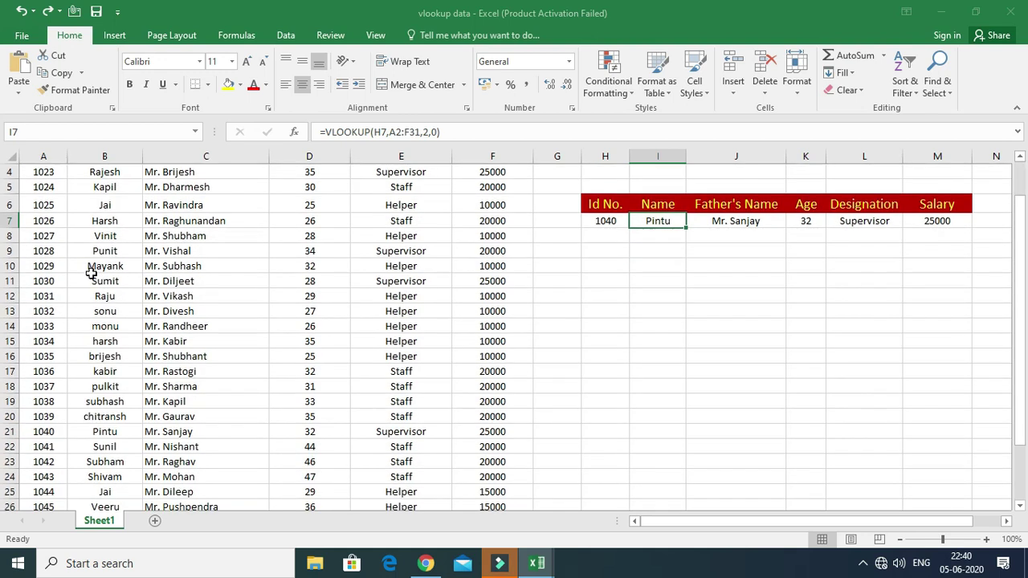
scroll(30, 383, down, 1)
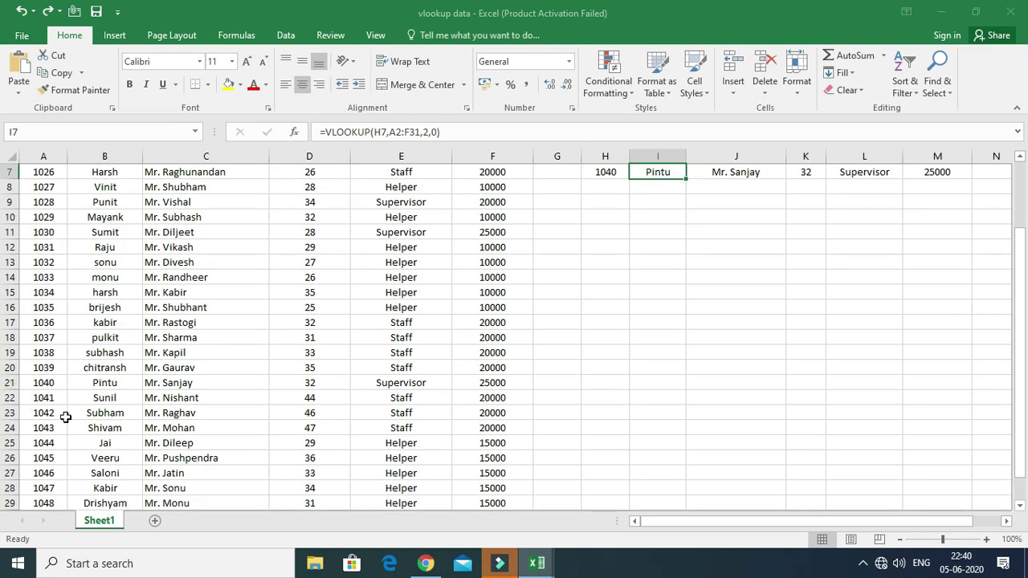
scroll(245, 415, up, 2)
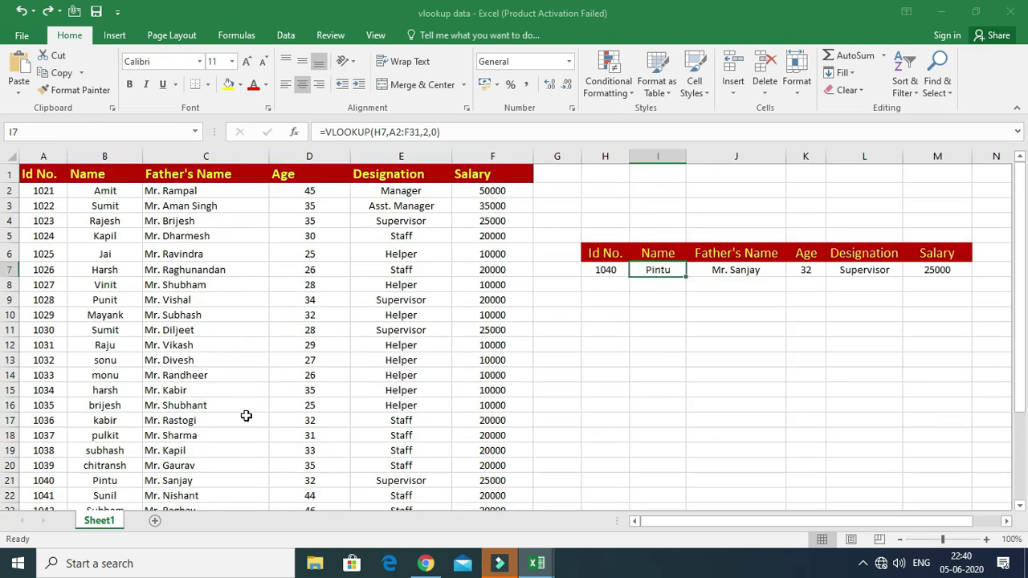
click(604, 271)
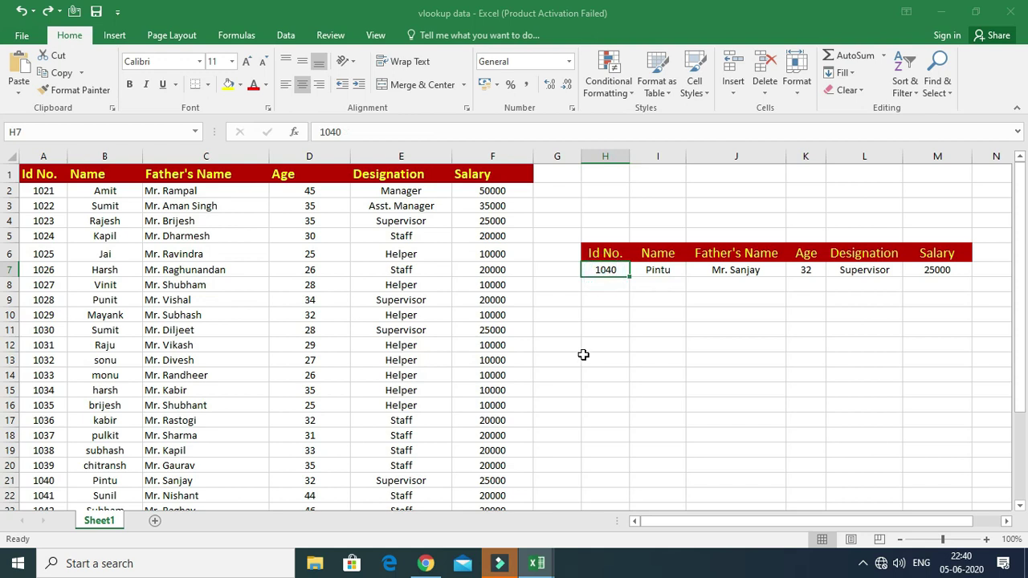
text(1032)
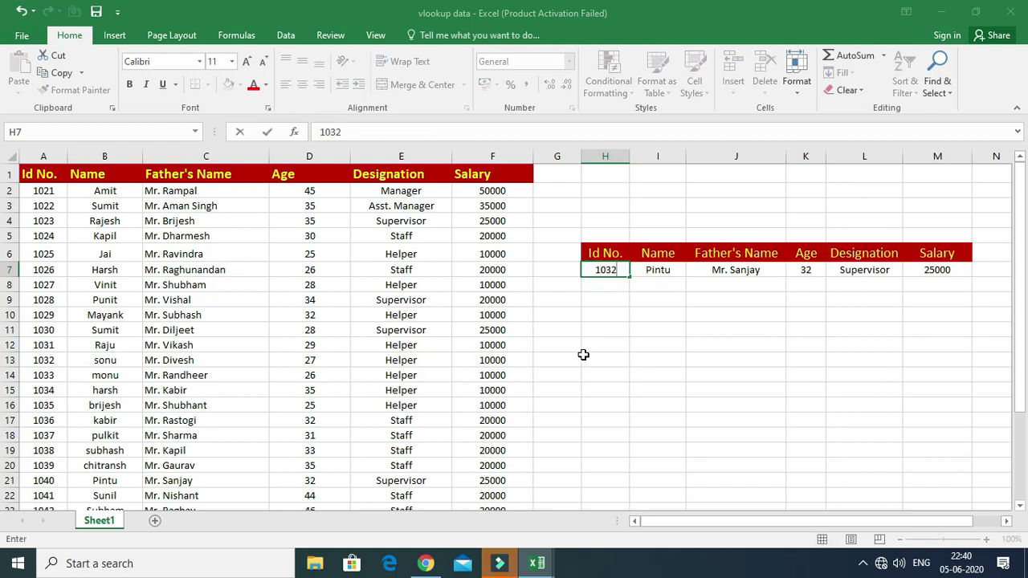
key(Return)
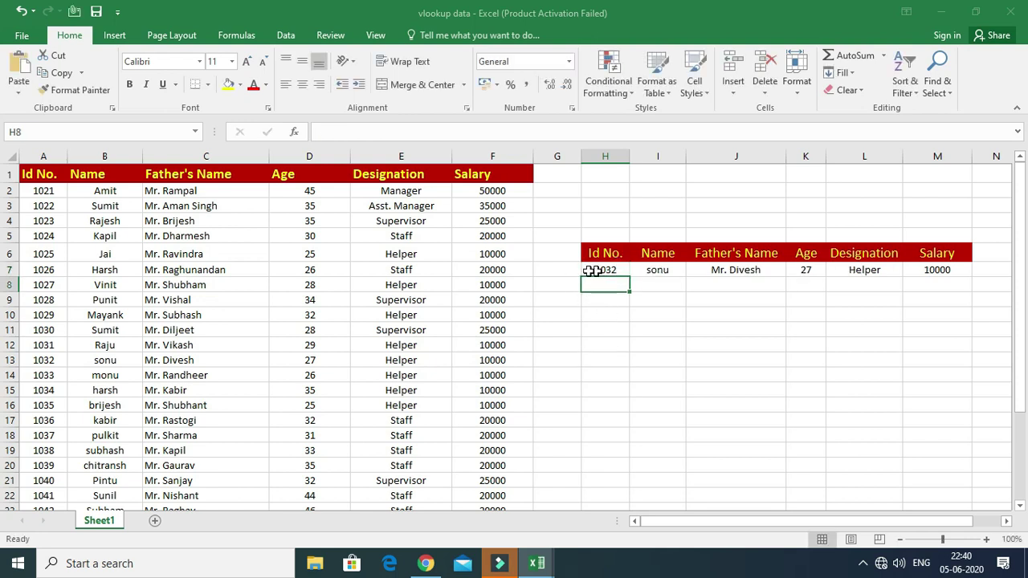
Compare the 1032 results with the source row, then restore Id No. 1040 in H7.
drag(659, 270, 936, 270)
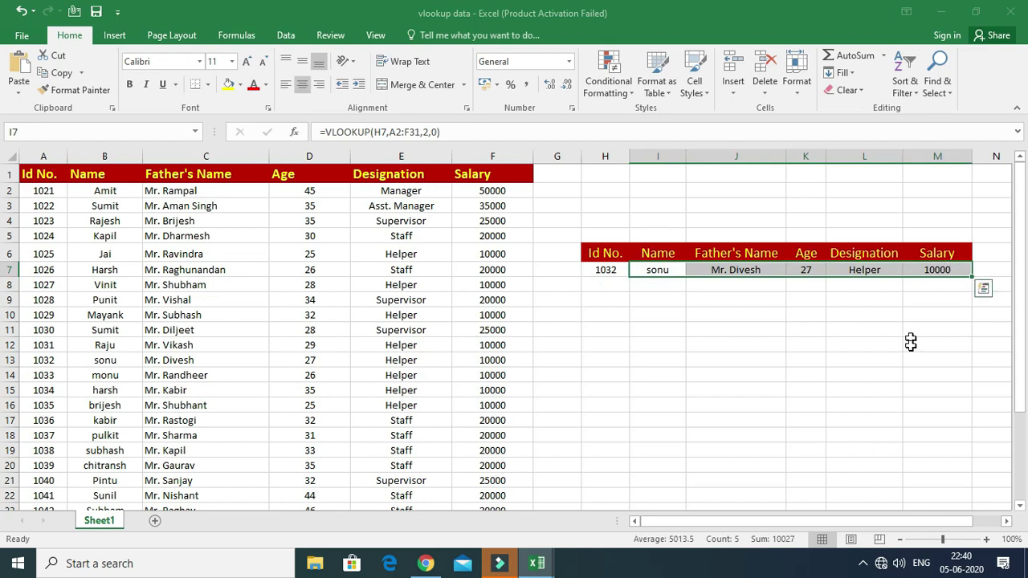
click(599, 407)
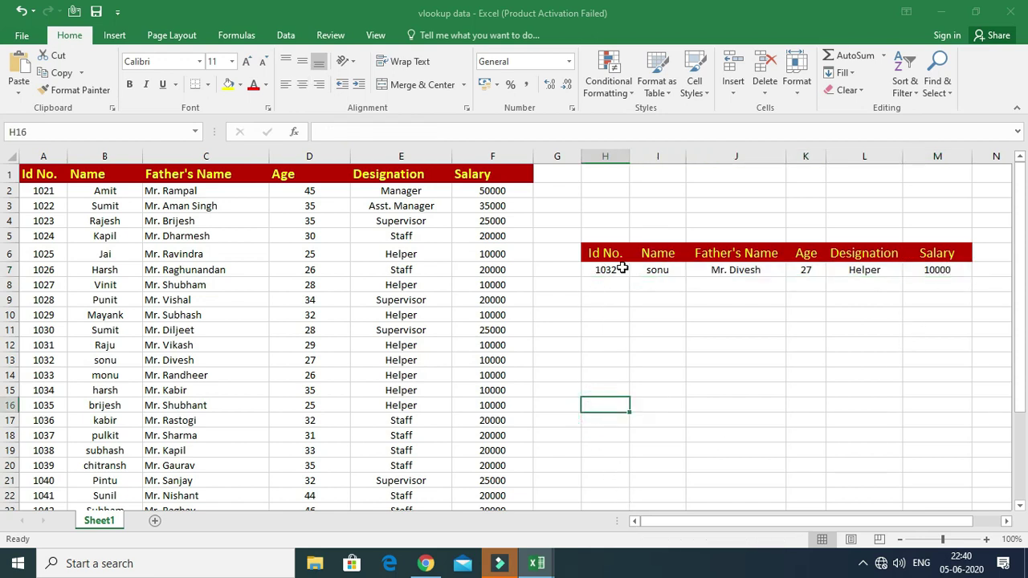
click(30, 361)
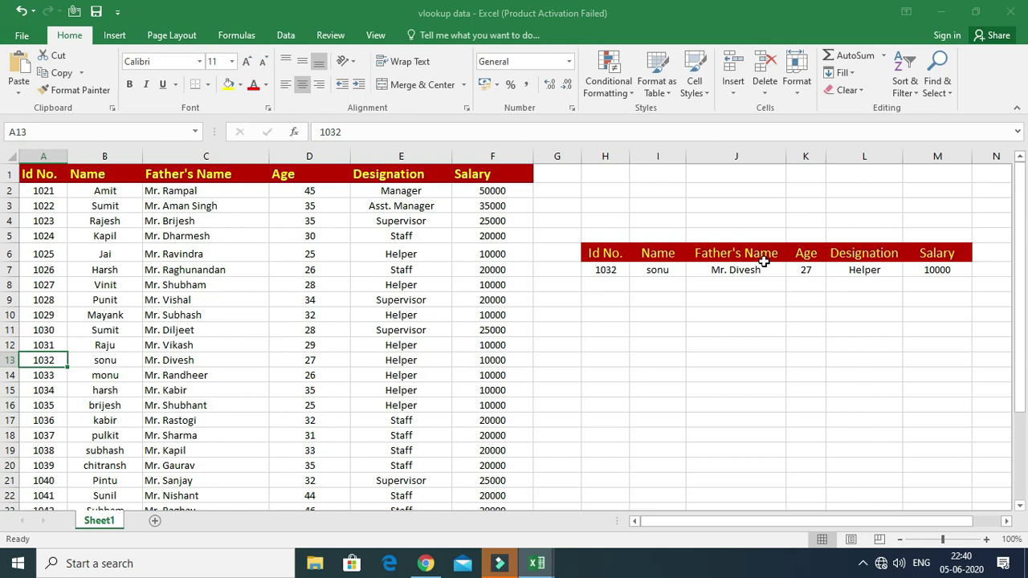
click(622, 273)
text(1040)
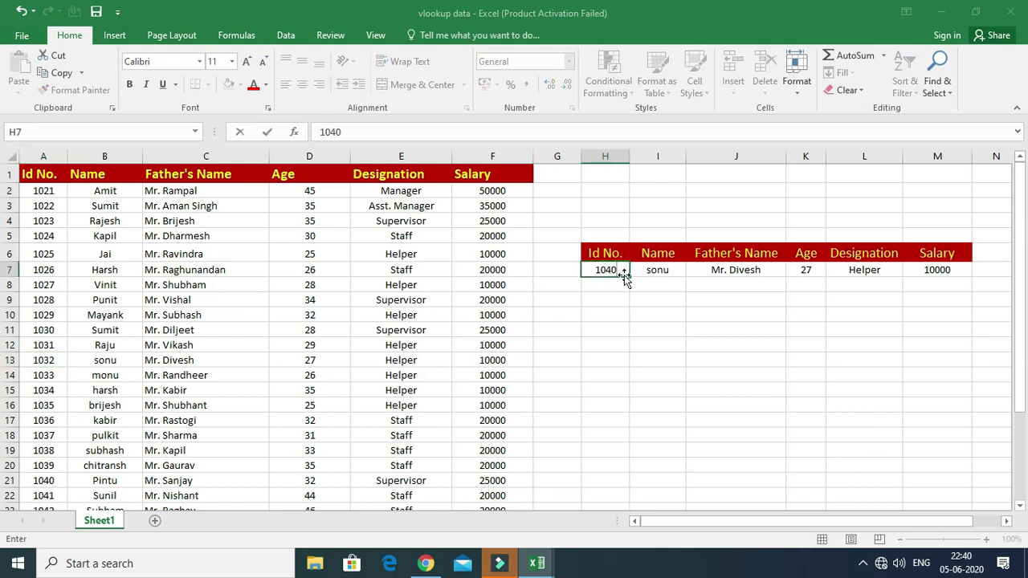
key(Return)
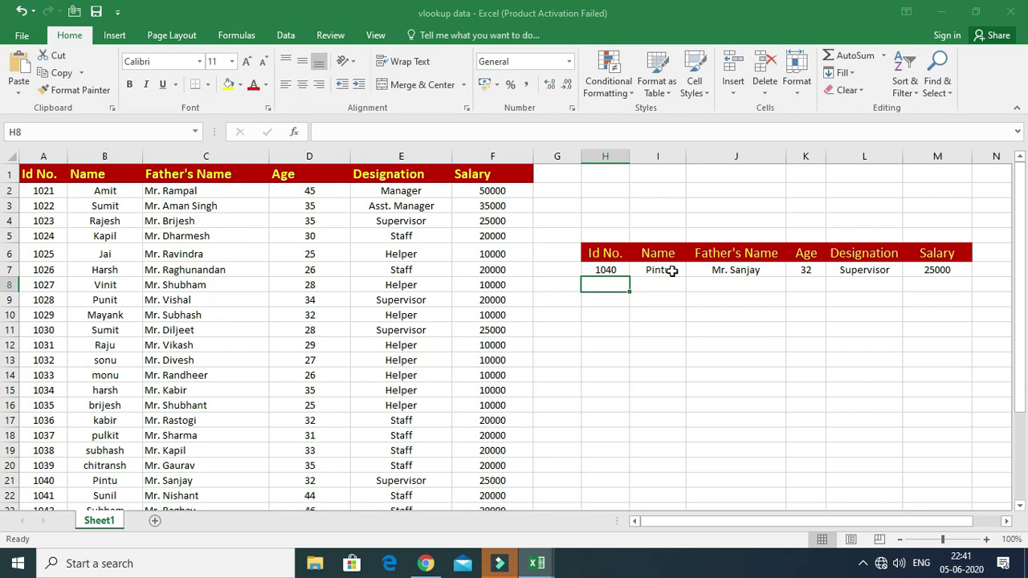
Clear the lookup panel H6:M7, enter Id No. 1033 in H7, and begin =vlookup in I7.
mouse_move(610, 271)
mouse_down()
mouse_move(942, 257)
mouse_move(941, 267)
mouse_up()
key(Delete)
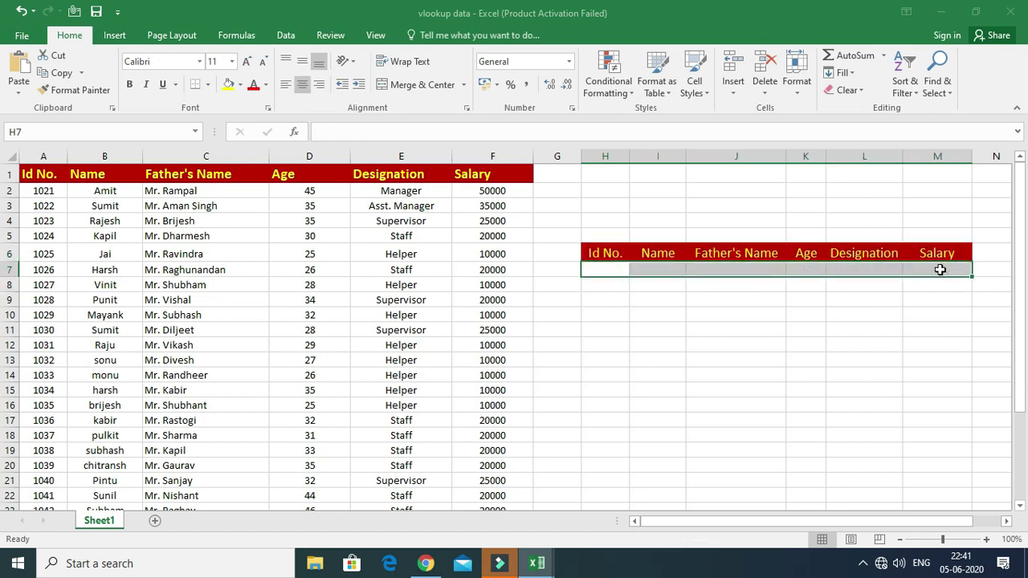
click(610, 299)
click(615, 271)
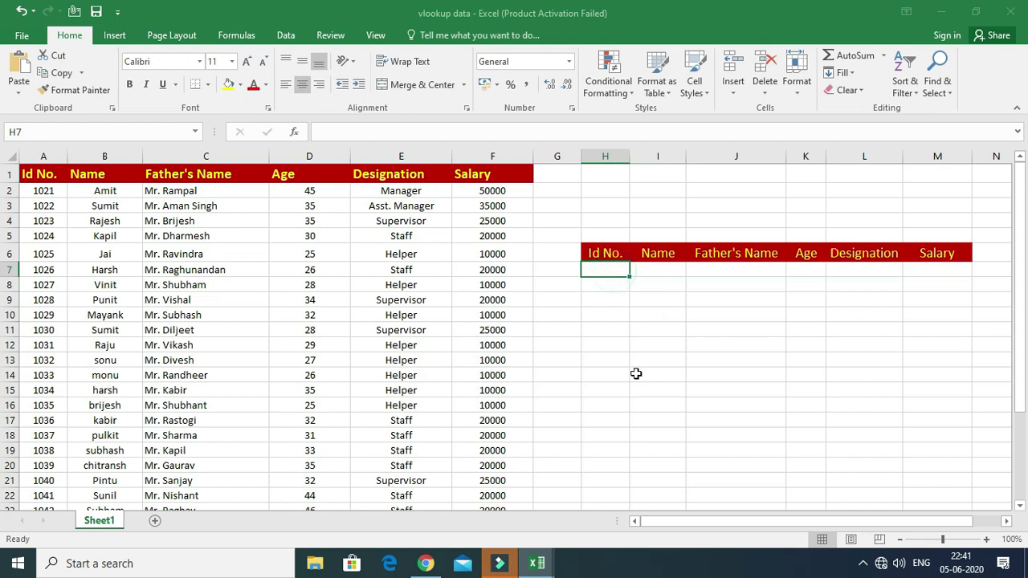
text(1033)
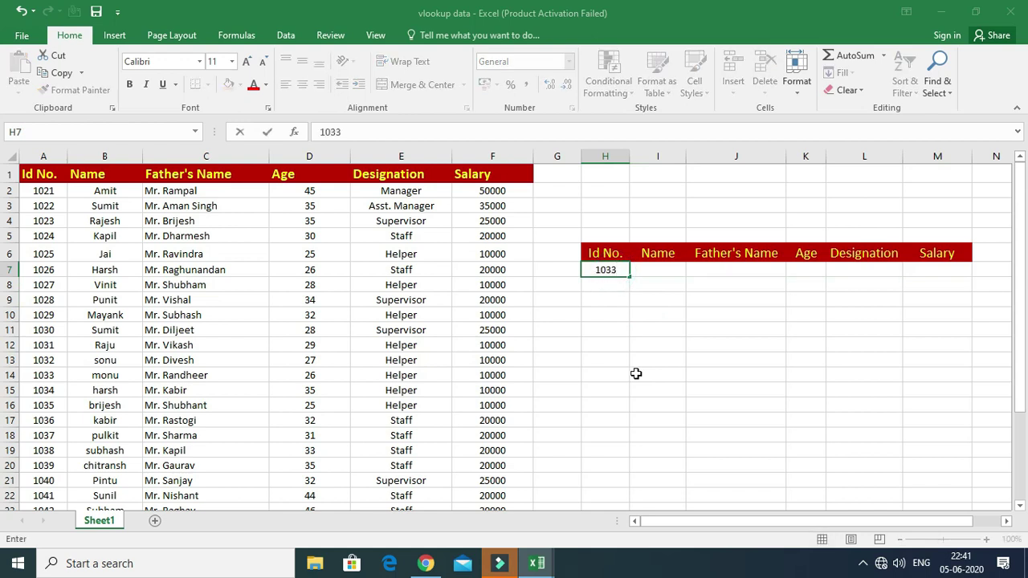
key(Return)
click(661, 275)
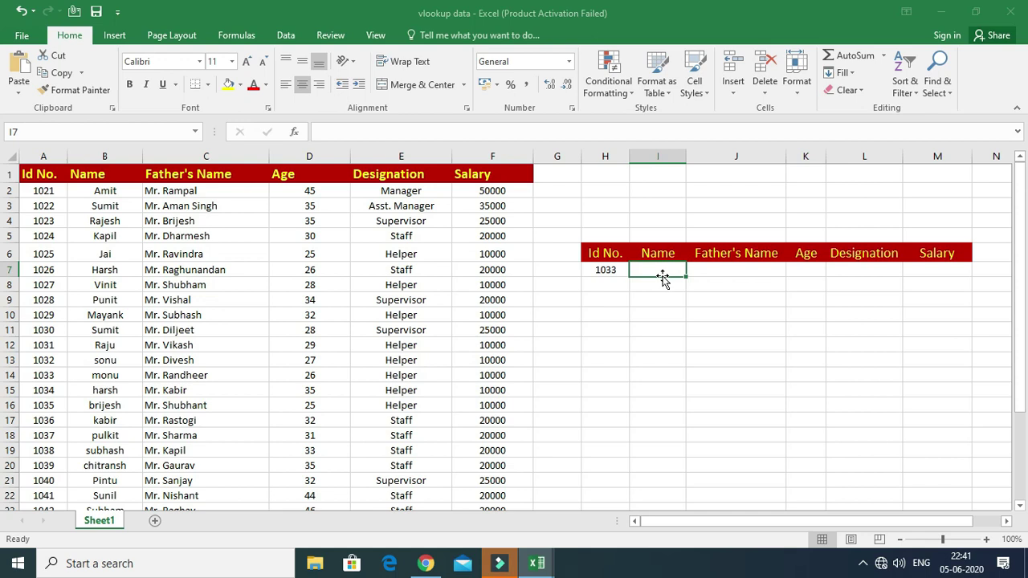
text(=)
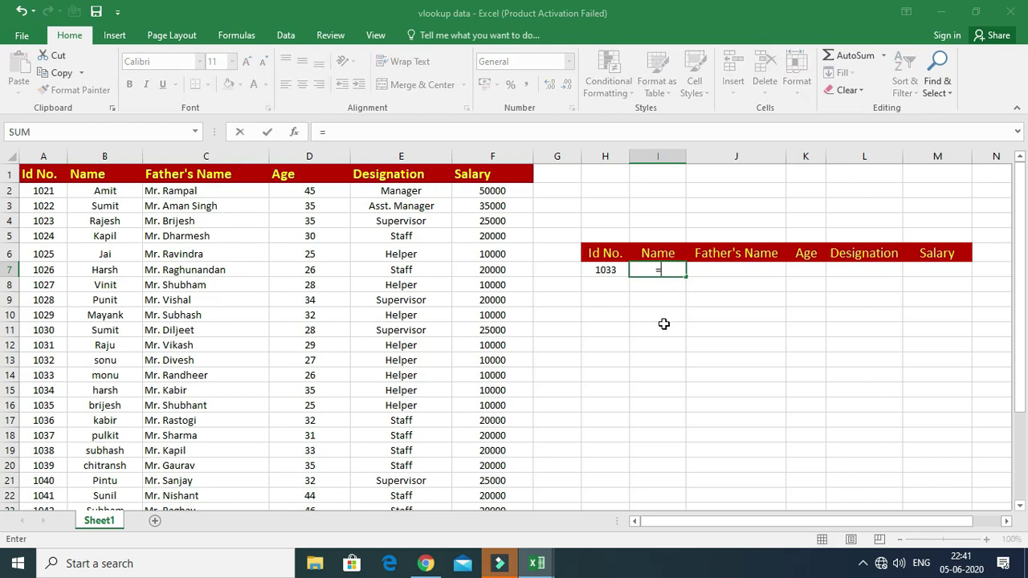
text(v)
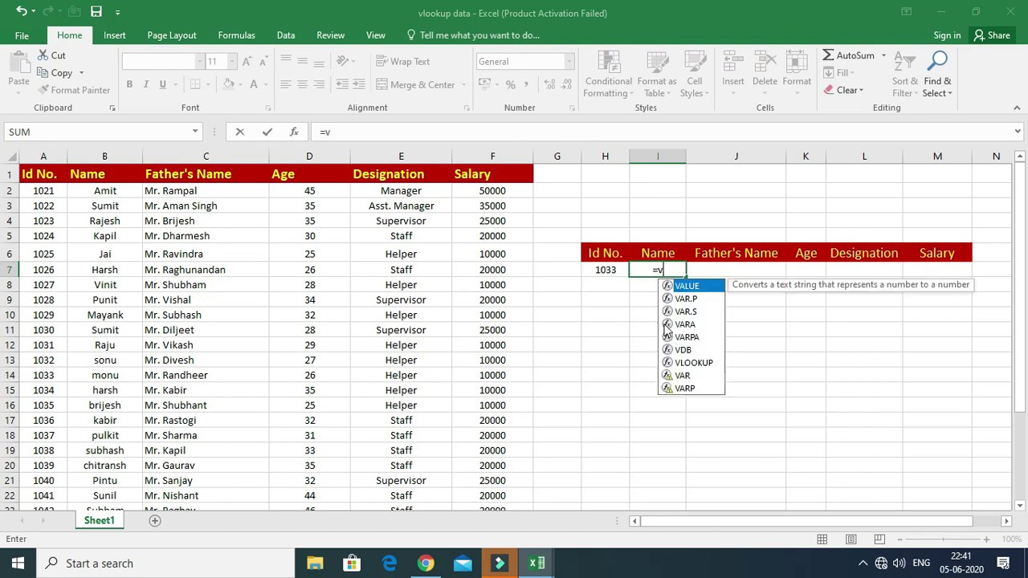
text(lookup)
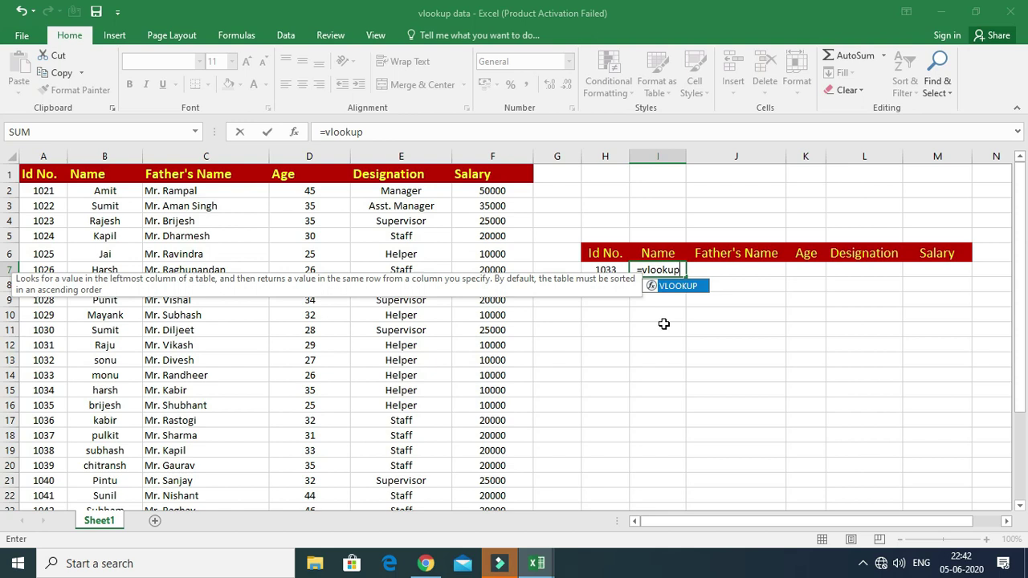
Accept VLOOKUP in I7 and give it H7 as the lookup value, reading =VLOOKUP(H7,.
key(Tab)
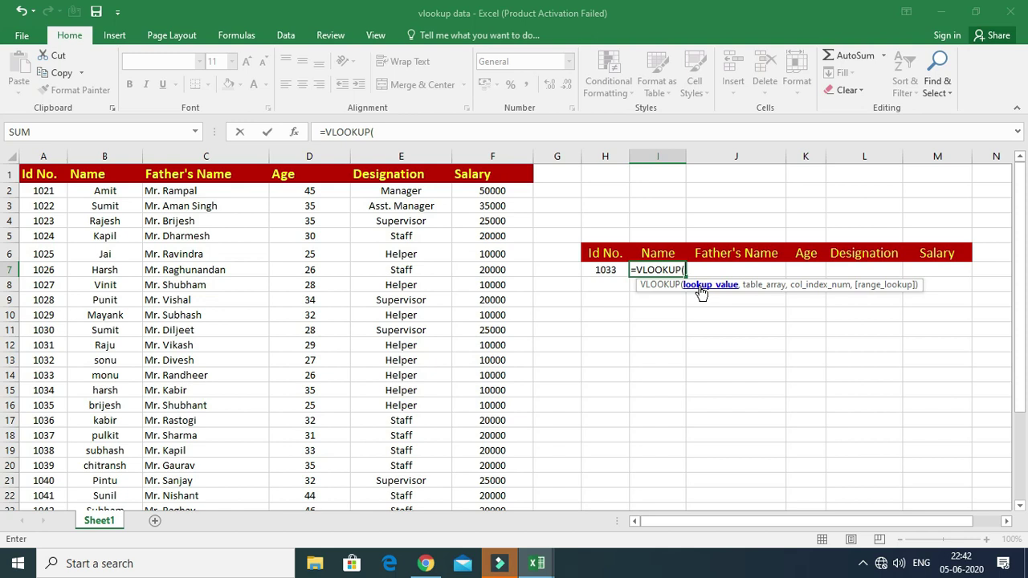
click(600, 272)
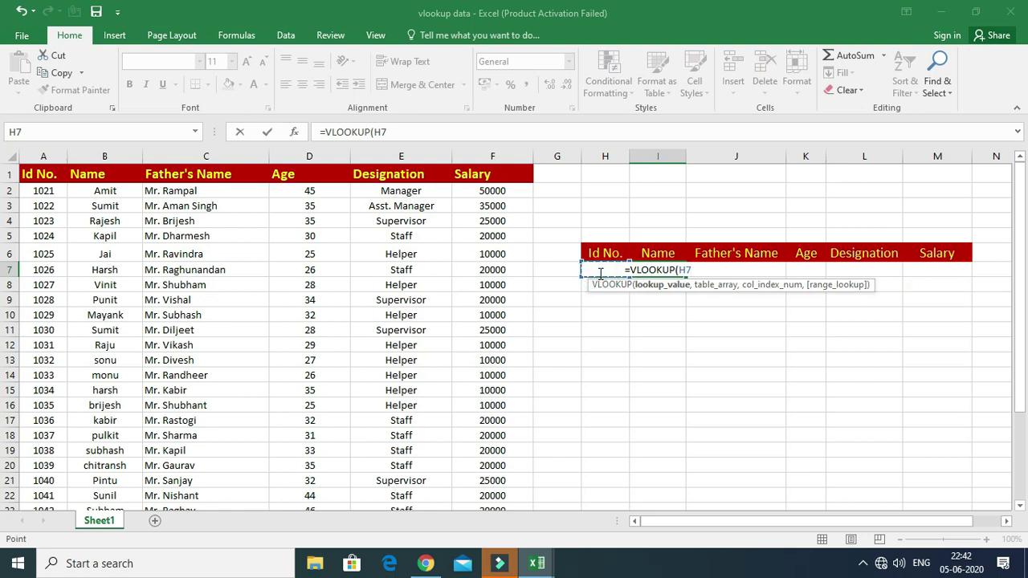
text(,)
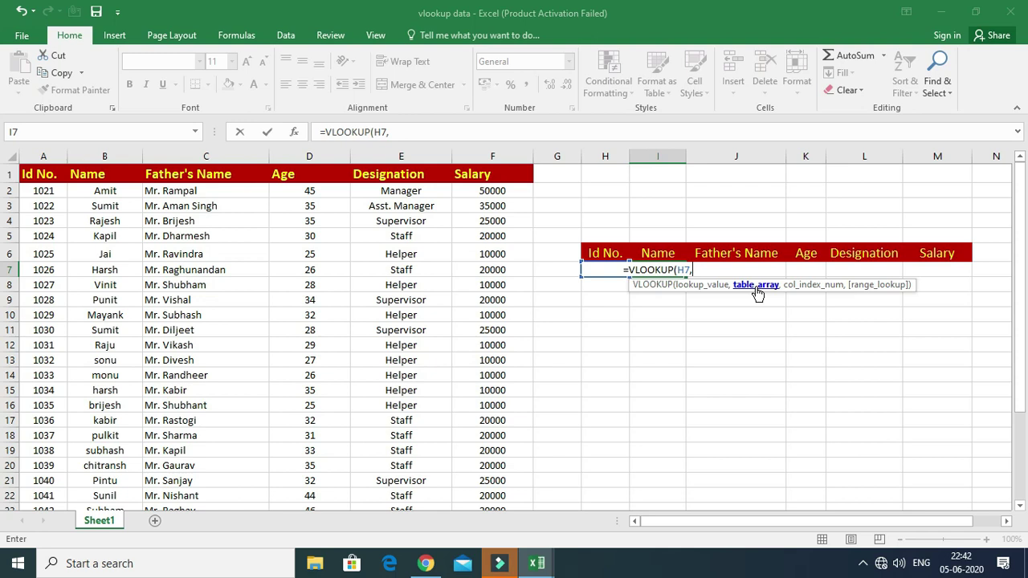
Complete I7 as =VLOOKUP(H7,A2:F31,2,0) so the Name shows monu.
mouse_move(42, 190)
mouse_down()
mouse_move(522, 212)
mouse_move(486, 566)
mouse_move(504, 381)
mouse_up()
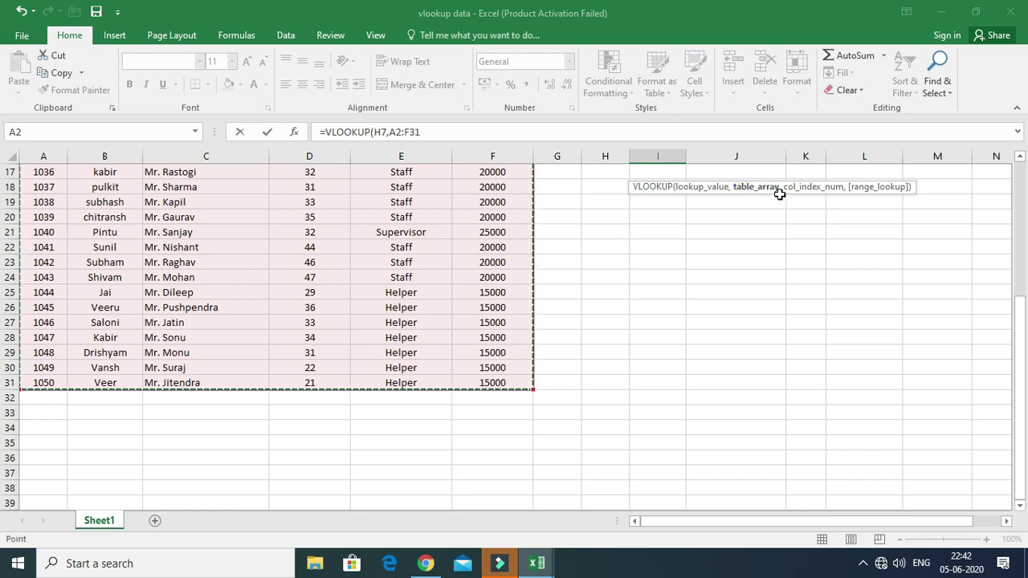
text(,)
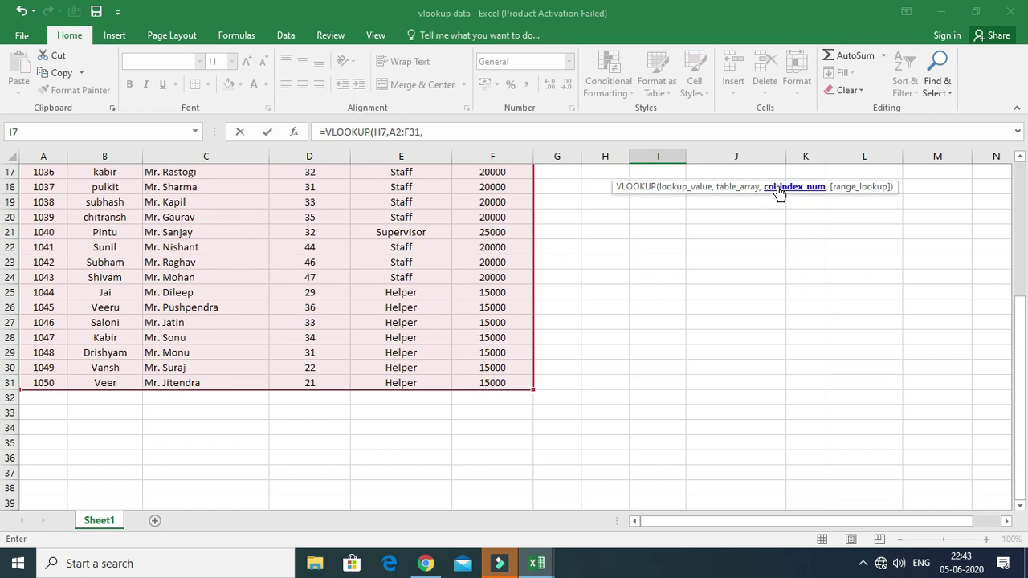
scroll(294, 345, up, 5)
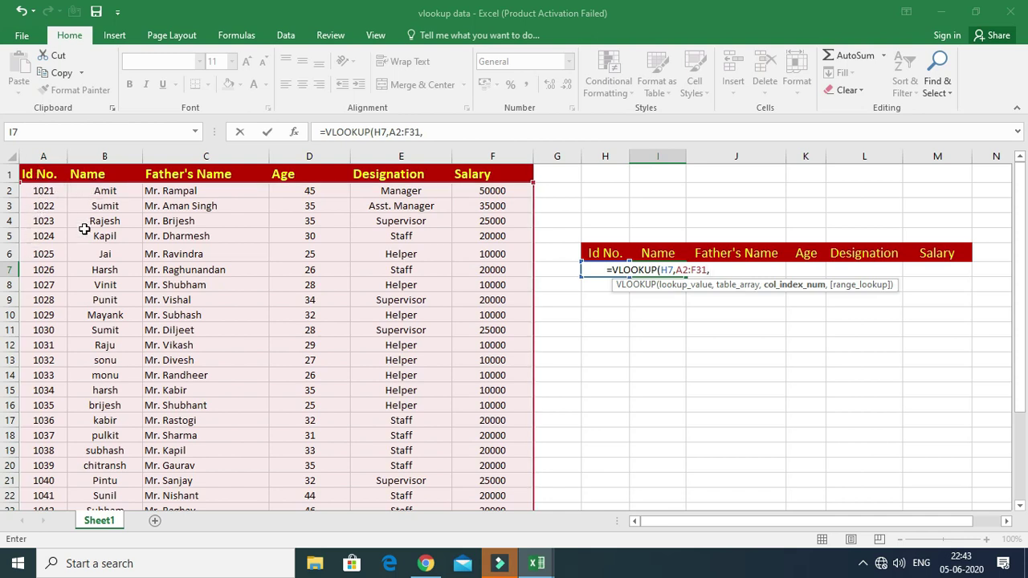
text(2)
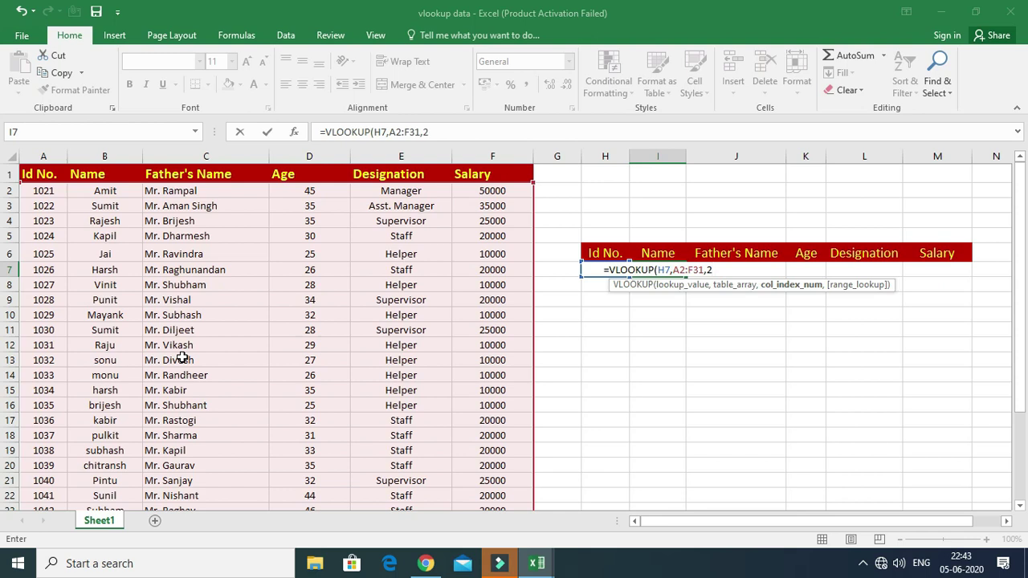
text(,)
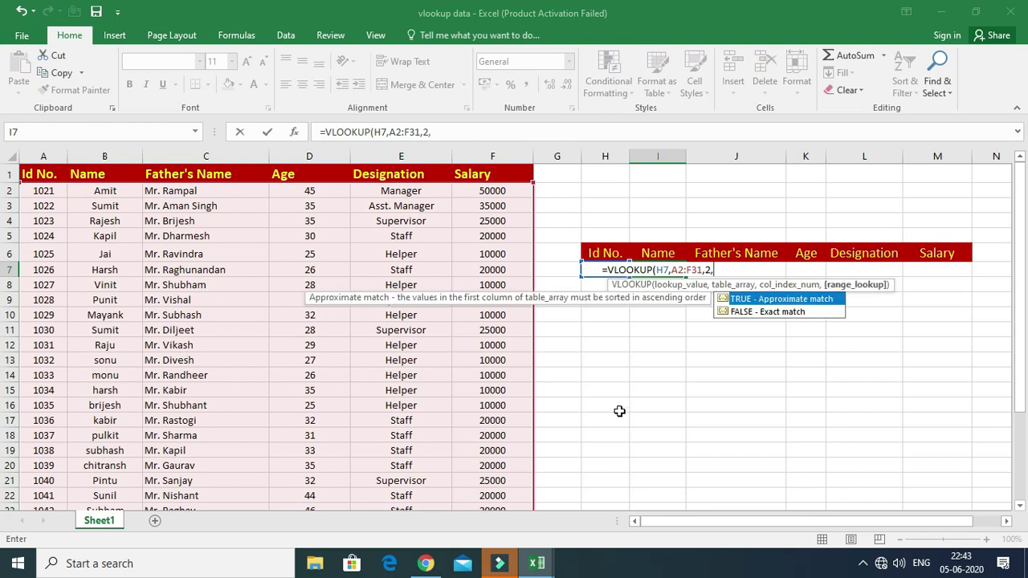
text(0)
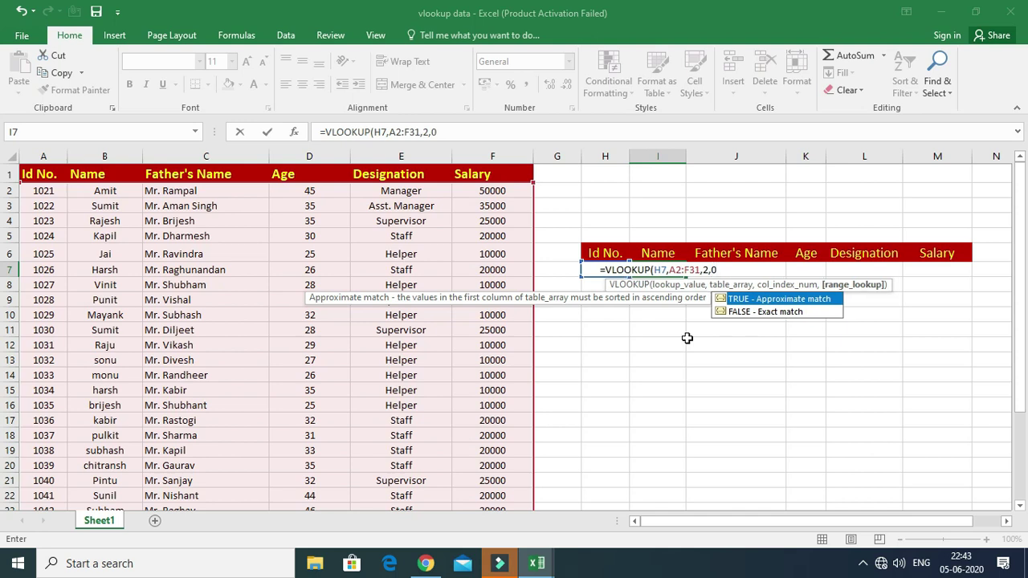
text())
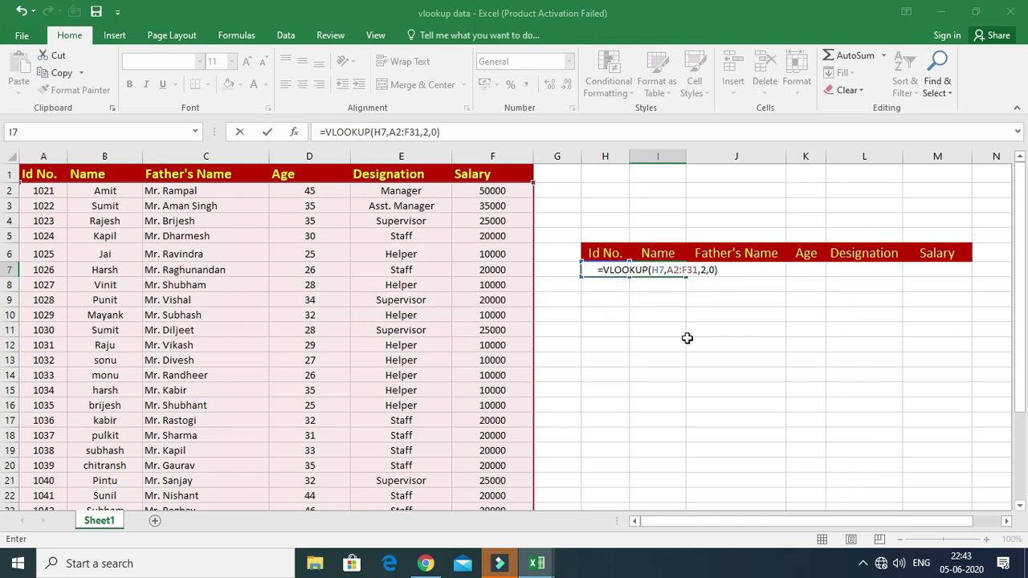
key(Return)
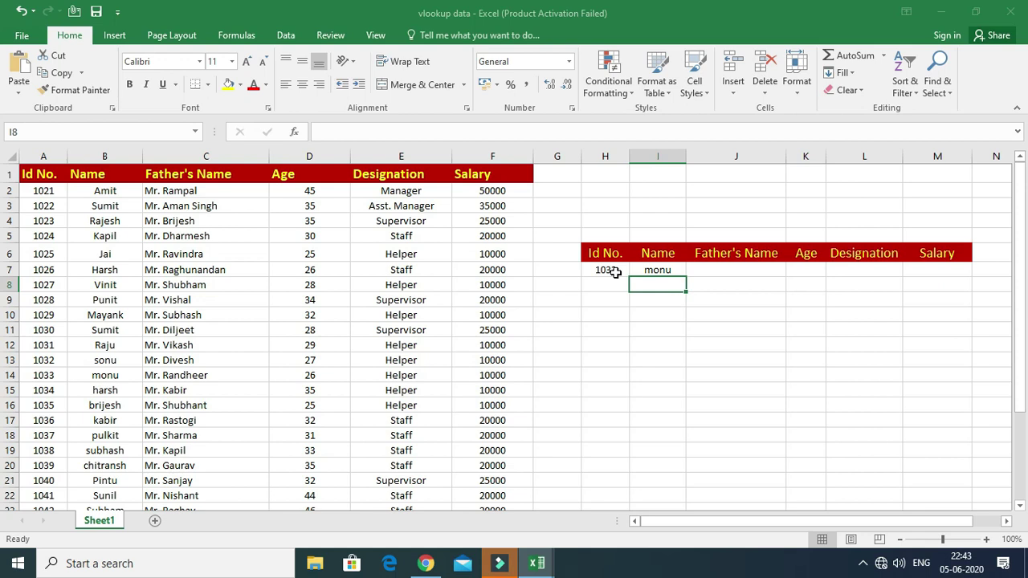
Check Id 1033's record and start J7's formula as =VLOOKUP(H7,.
click(120, 376)
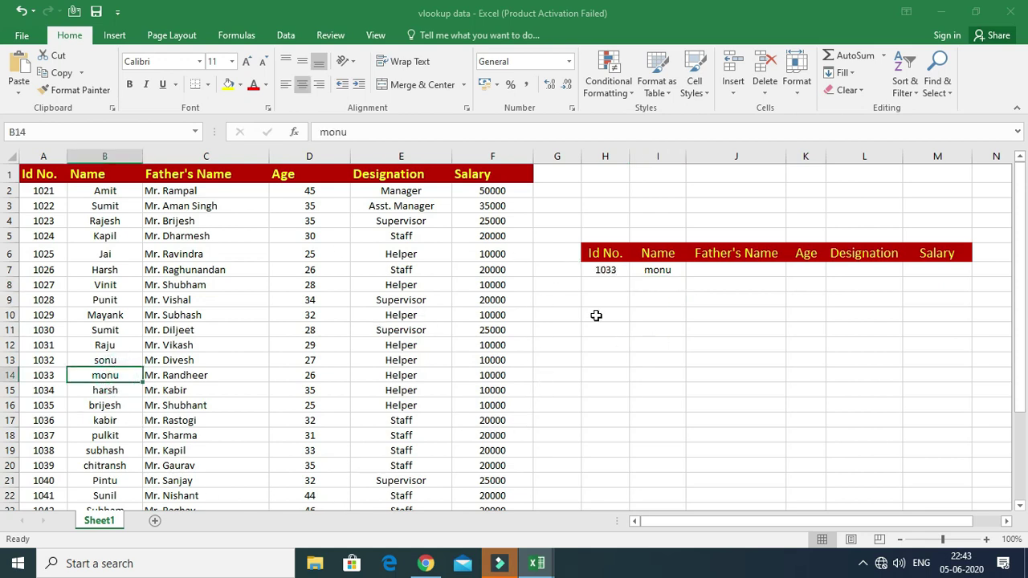
click(683, 270)
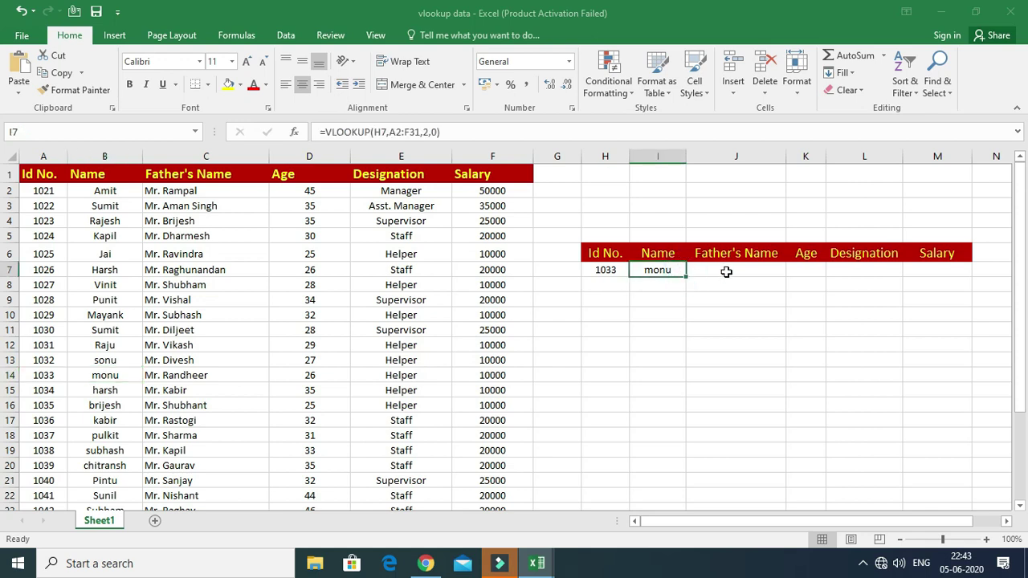
click(726, 272)
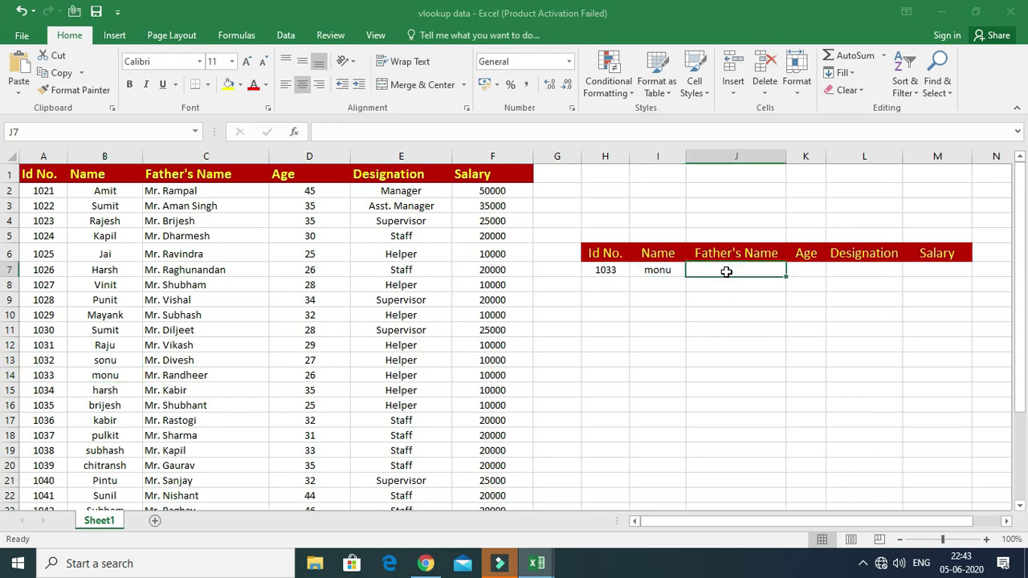
text(=v)
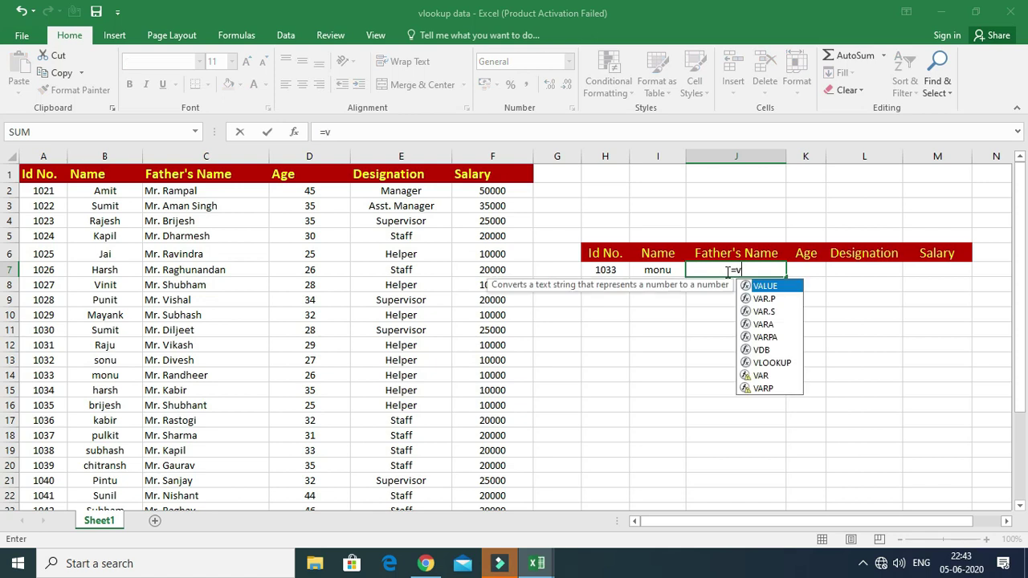
text(loo)
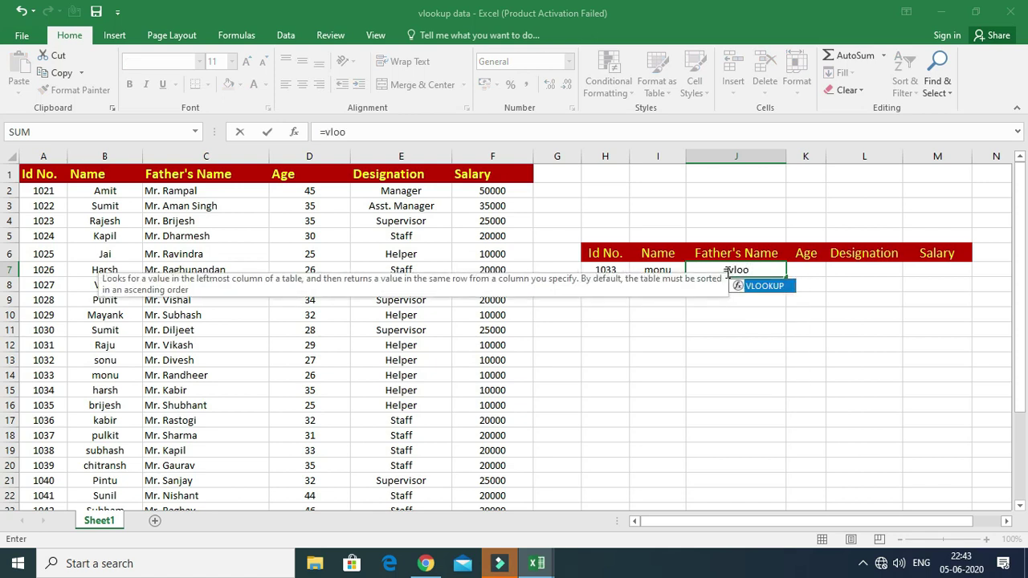
key(Tab)
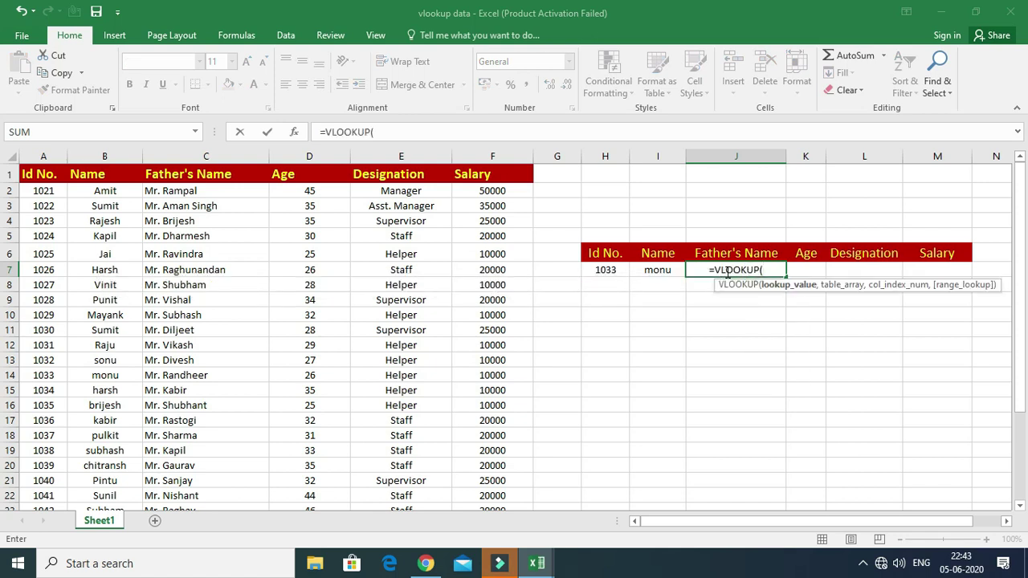
click(607, 271)
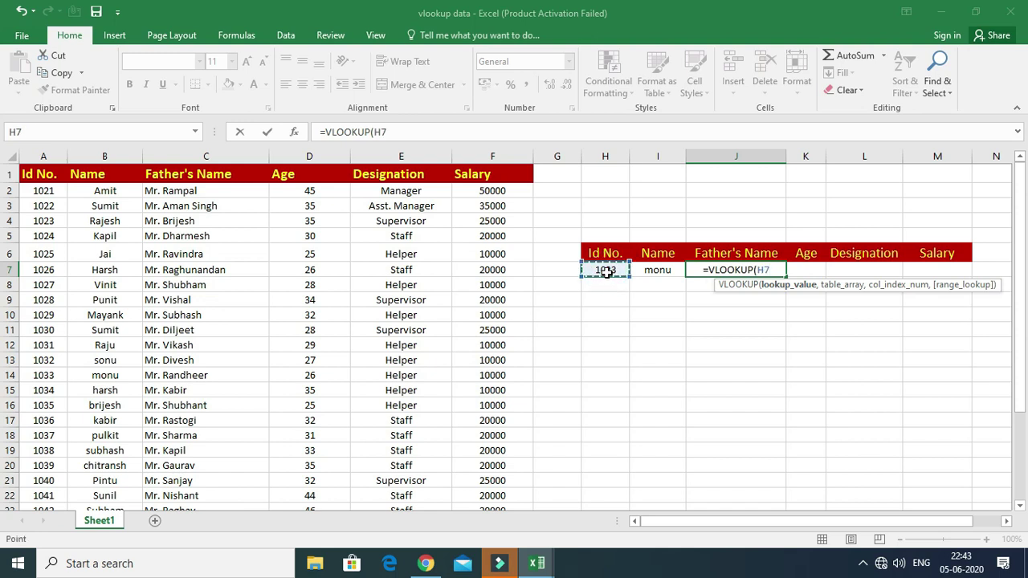
text(,)
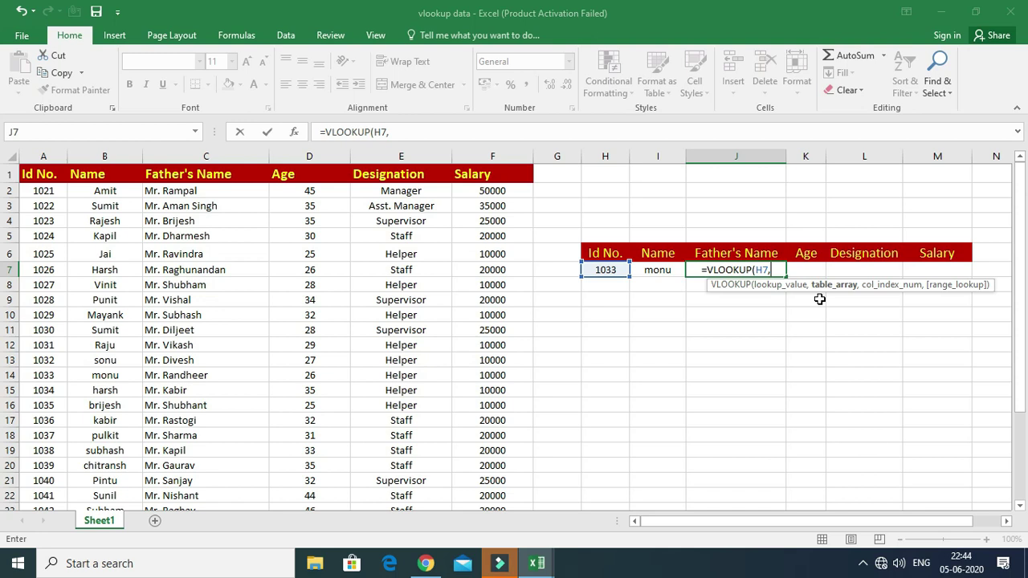
Finish J7 with table A2:F31, column 3, exact match, returning Mr. Randheer.
click(45, 191)
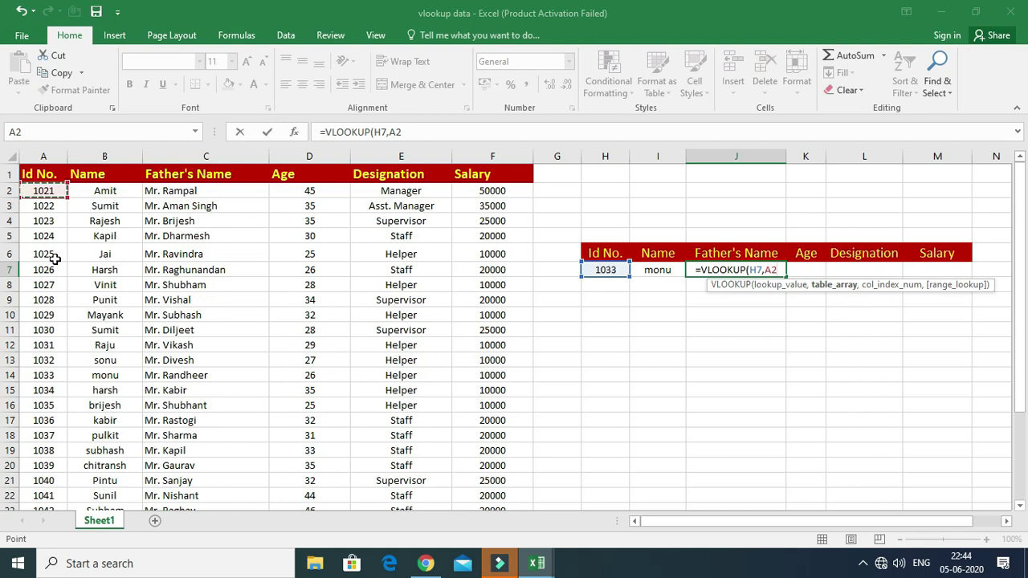
key(ctrl+shift+Right)
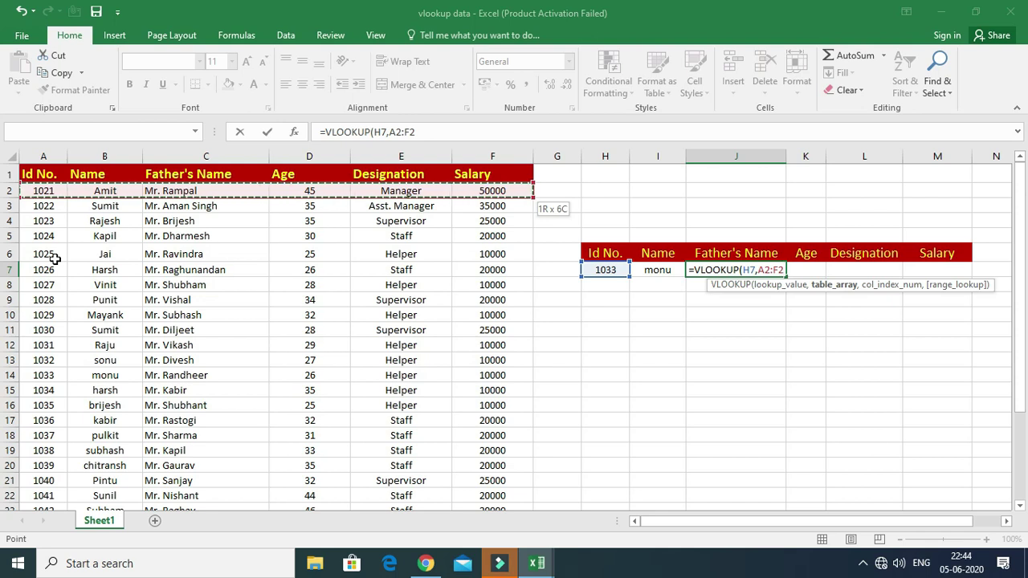
key(ctrl+shift+Down)
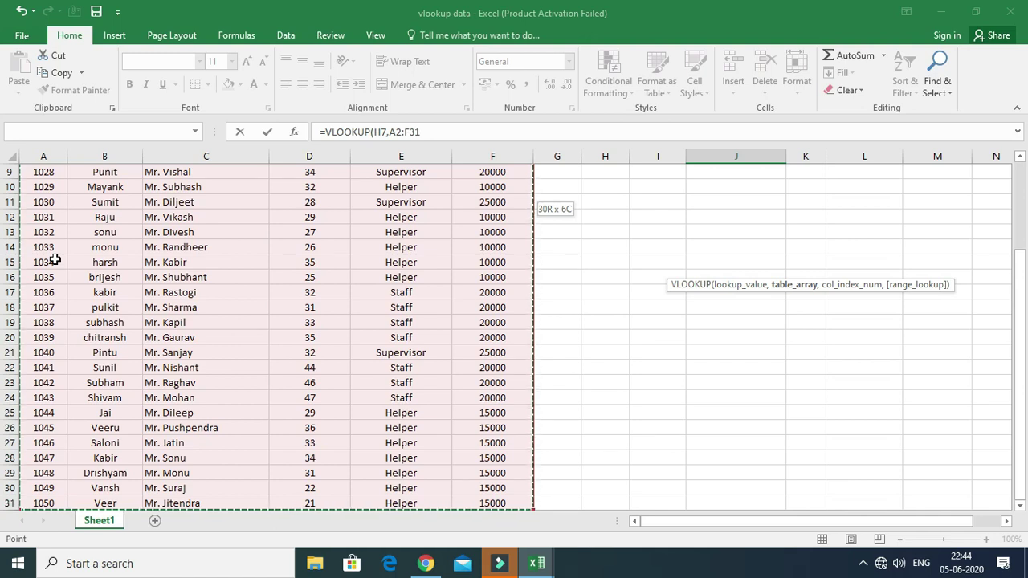
text(,)
scroll(699, 395, up, 3)
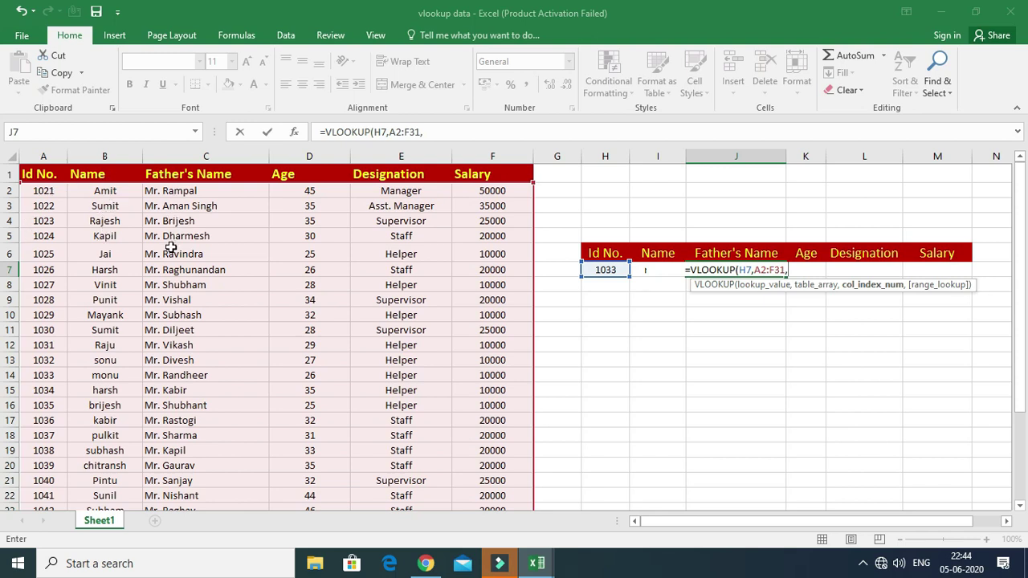
text(3)
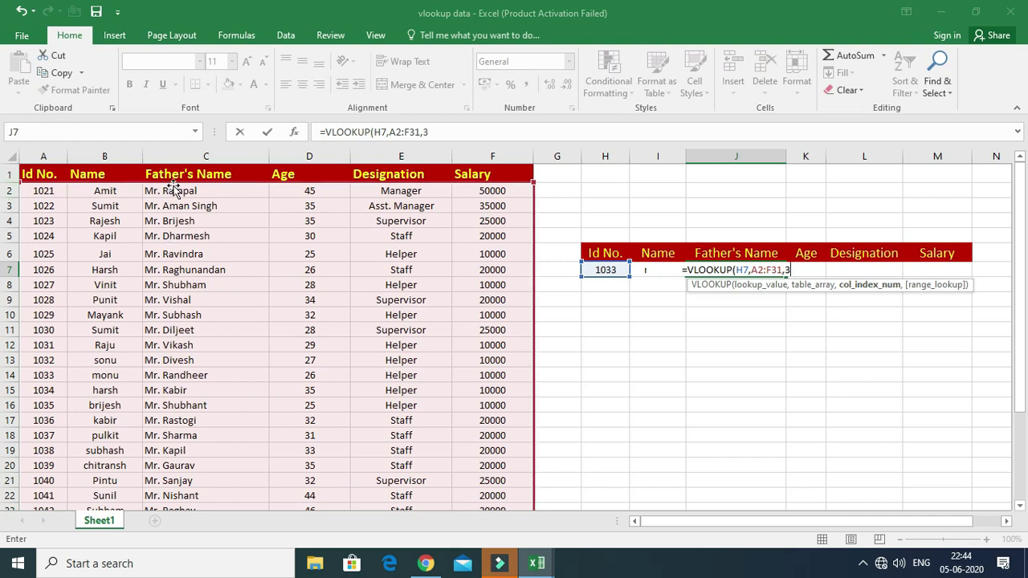
text(,0))
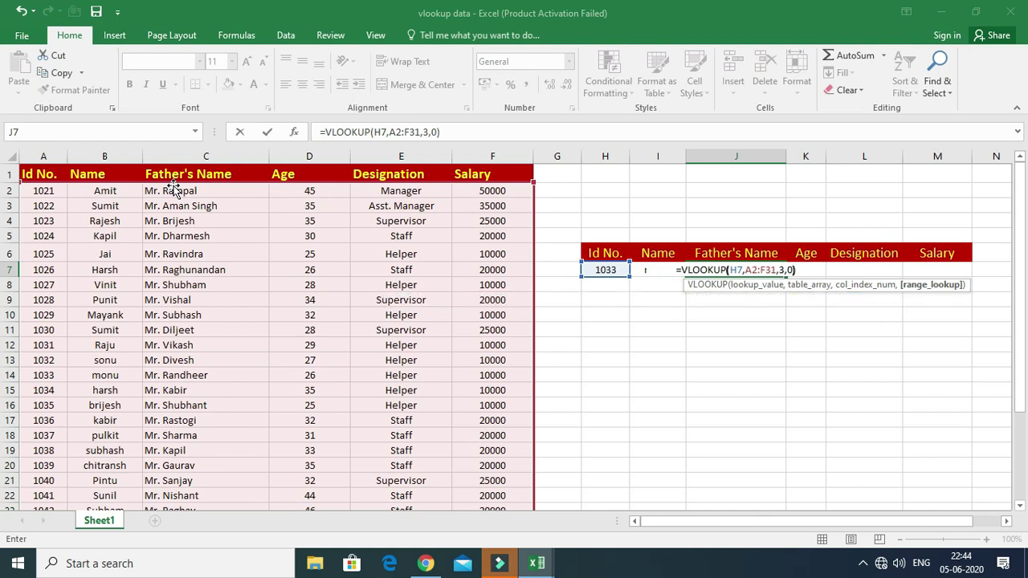
key(Return)
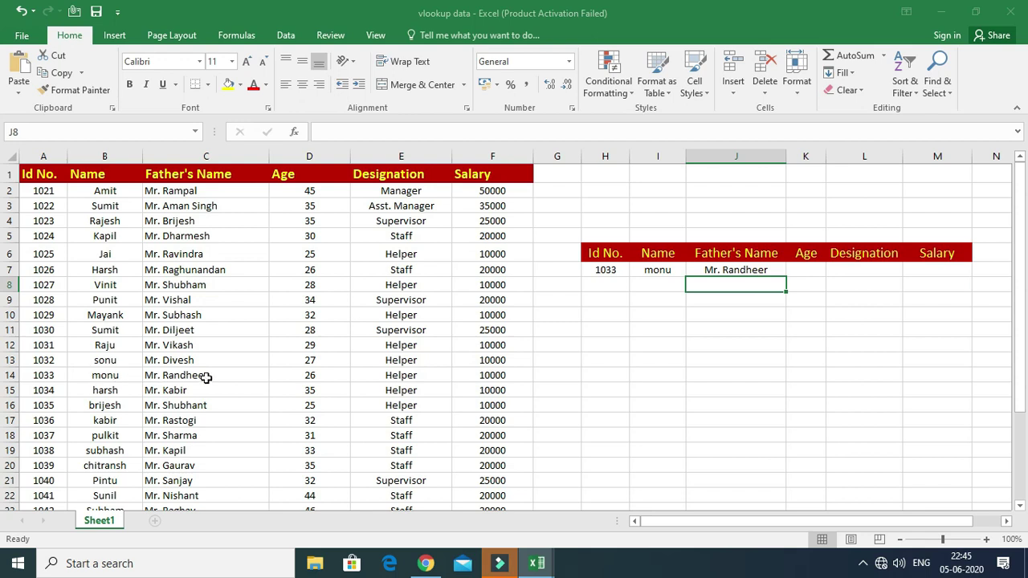
Enter =VLOOKUP(H7,A2:F31,4,0) in K7 so the Age shows 26.
click(815, 269)
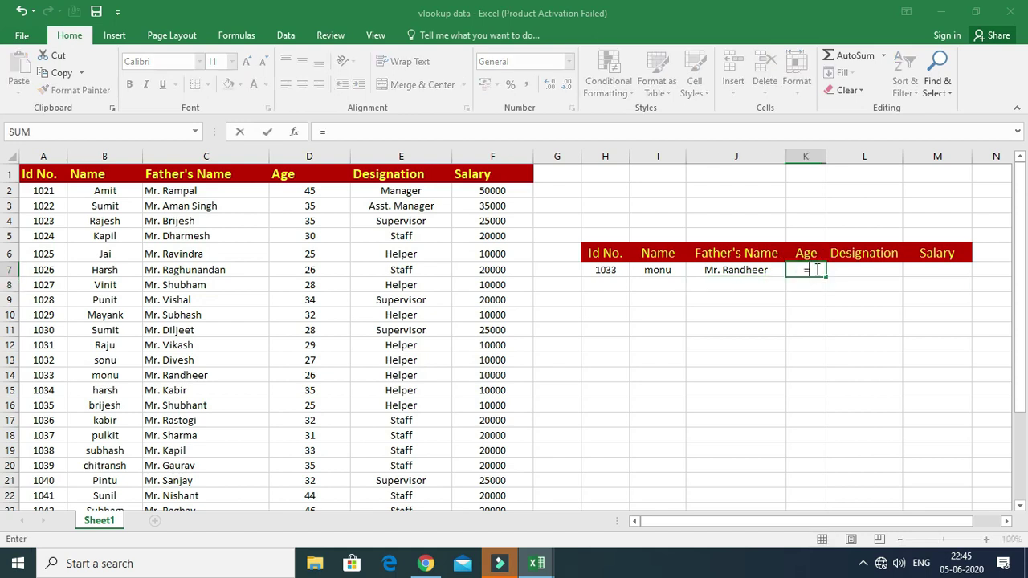
text(=vloo)
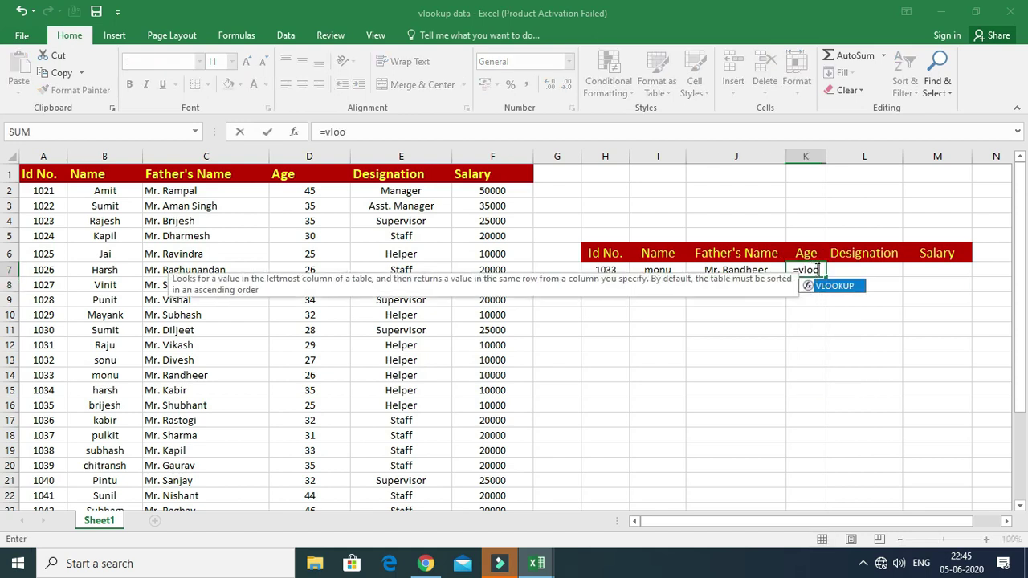
key(Tab)
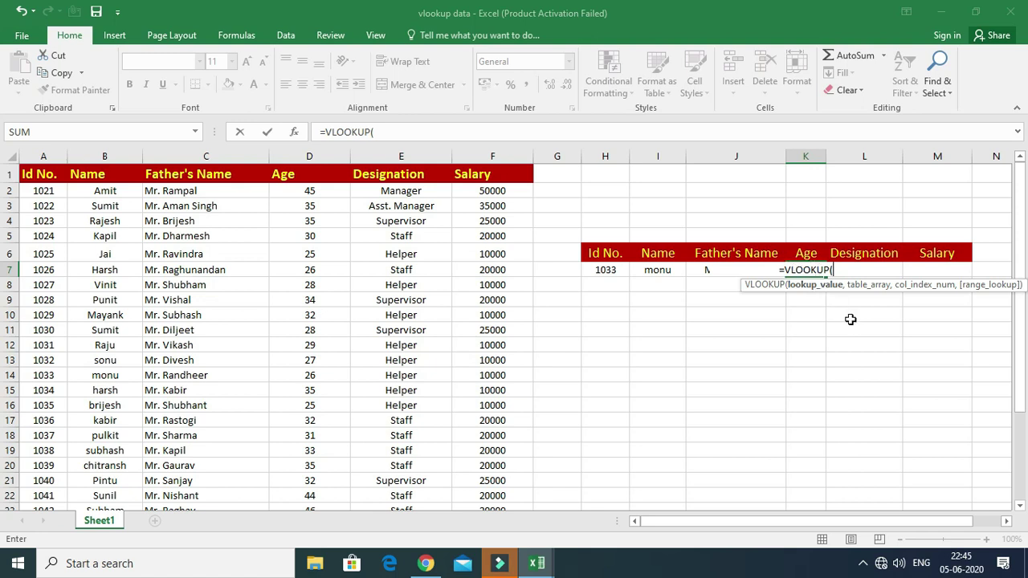
click(597, 271)
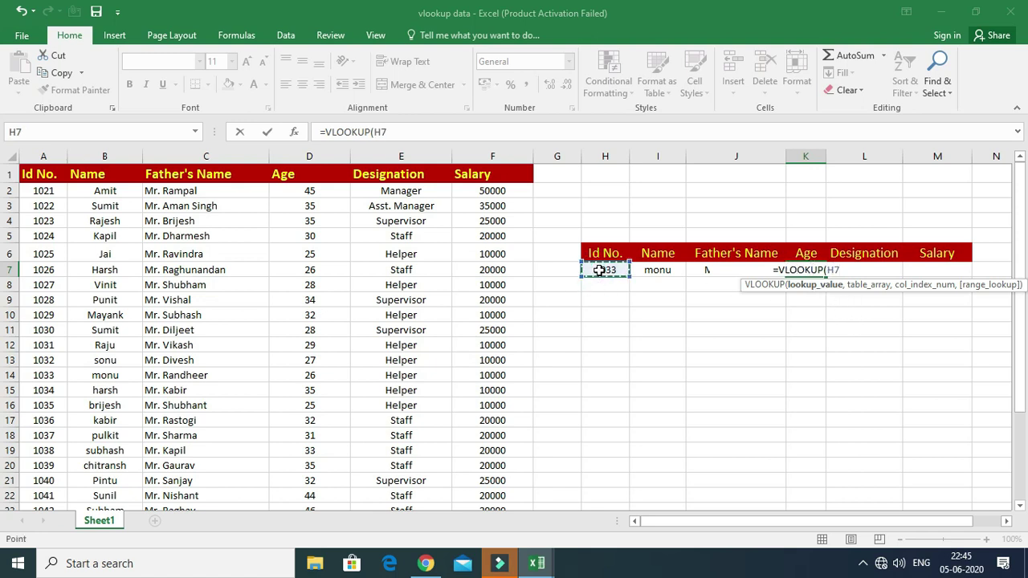
text(,)
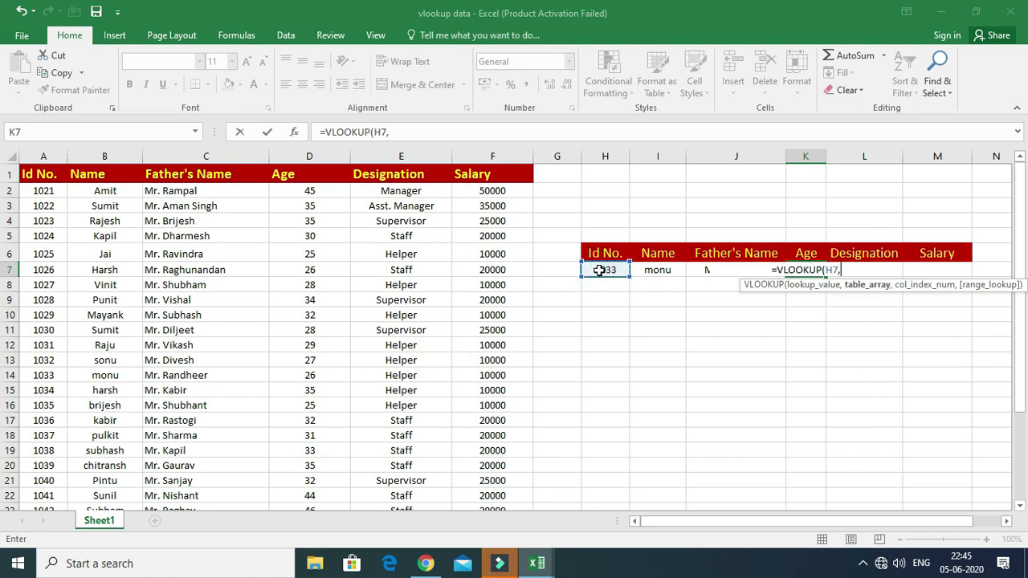
click(31, 191)
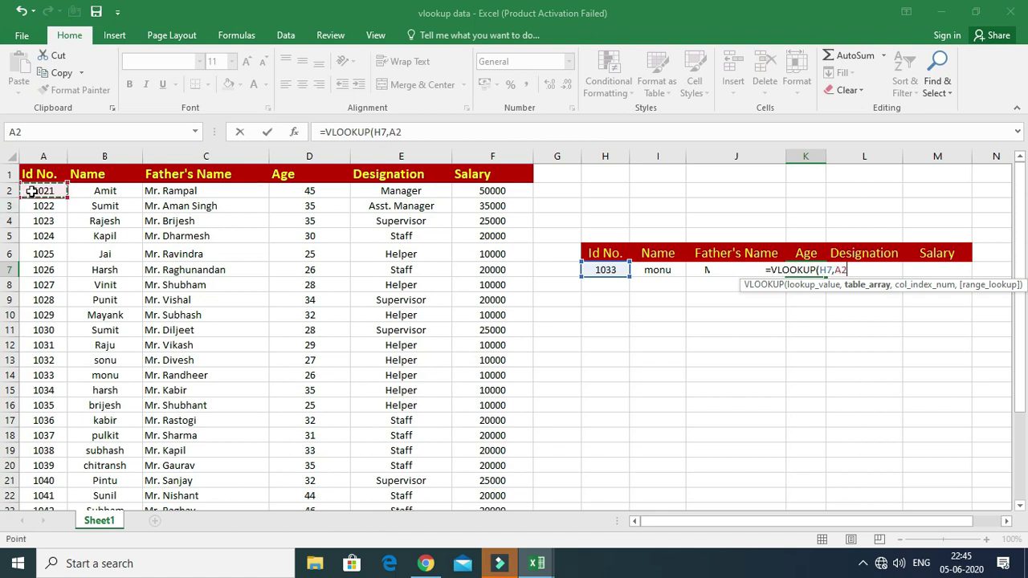
key(ctrl+shift+Right)
key(ctrl+shift+Down)
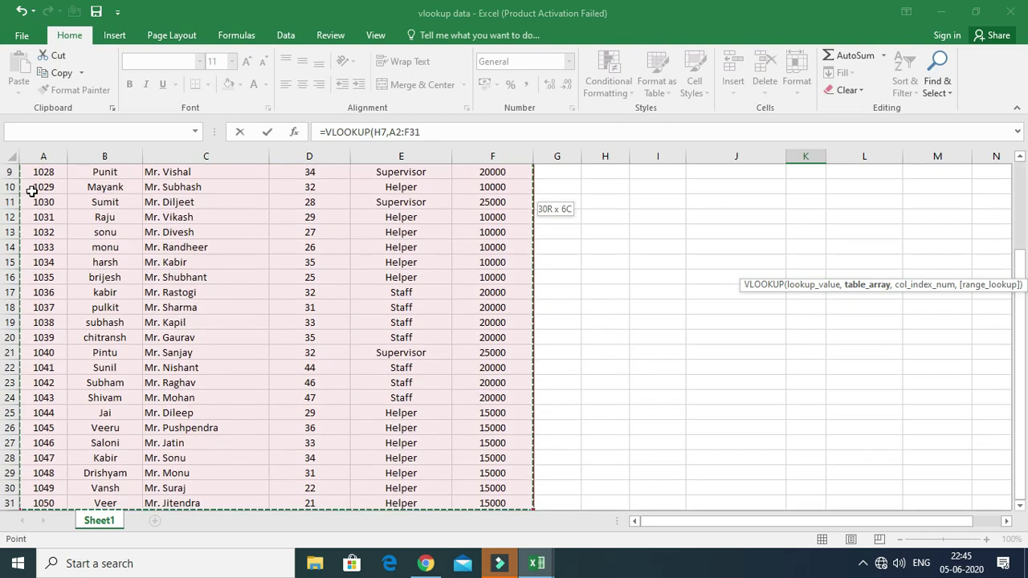
text(,4)
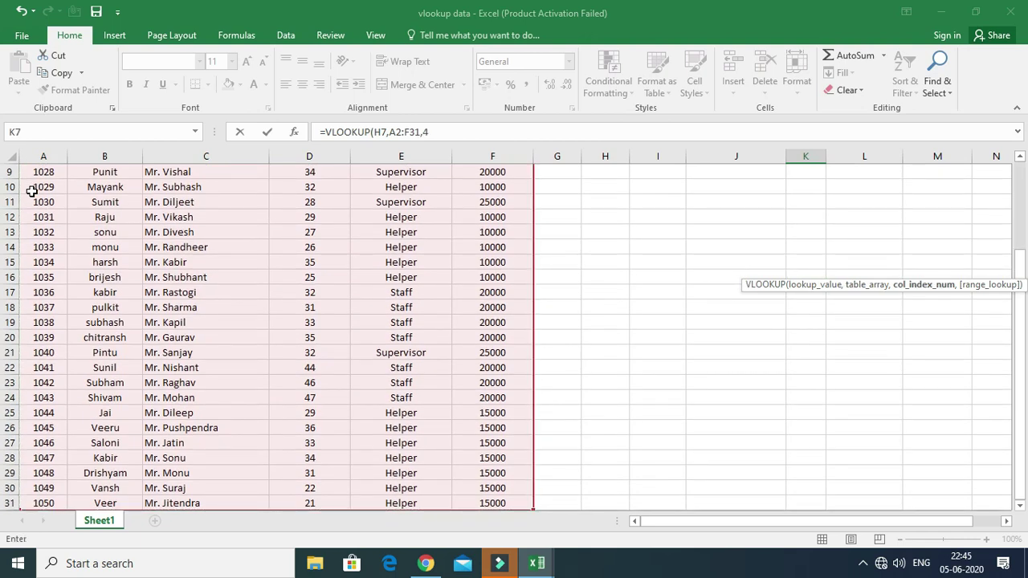
scroll(285, 251, up, 3)
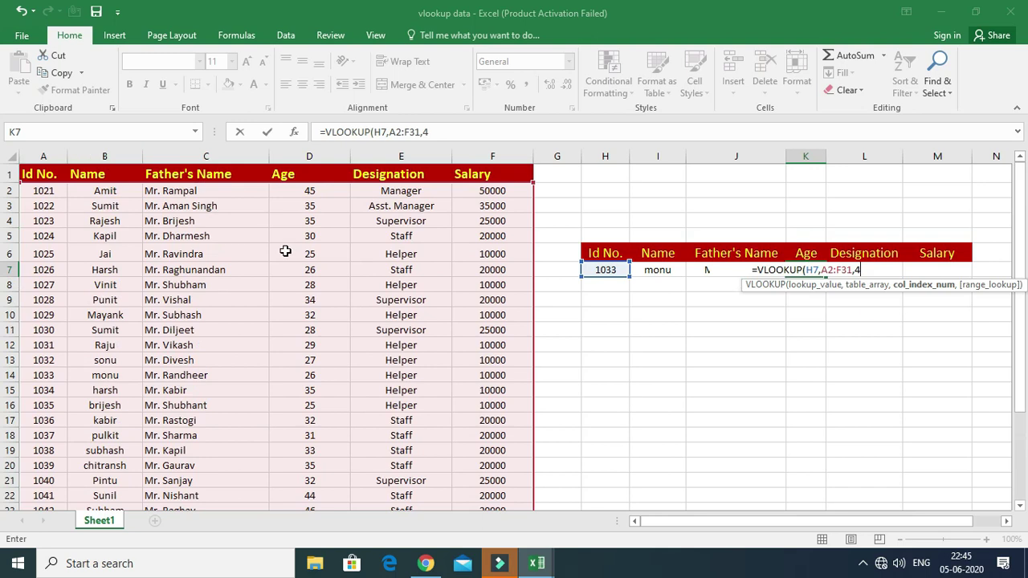
text(,0)
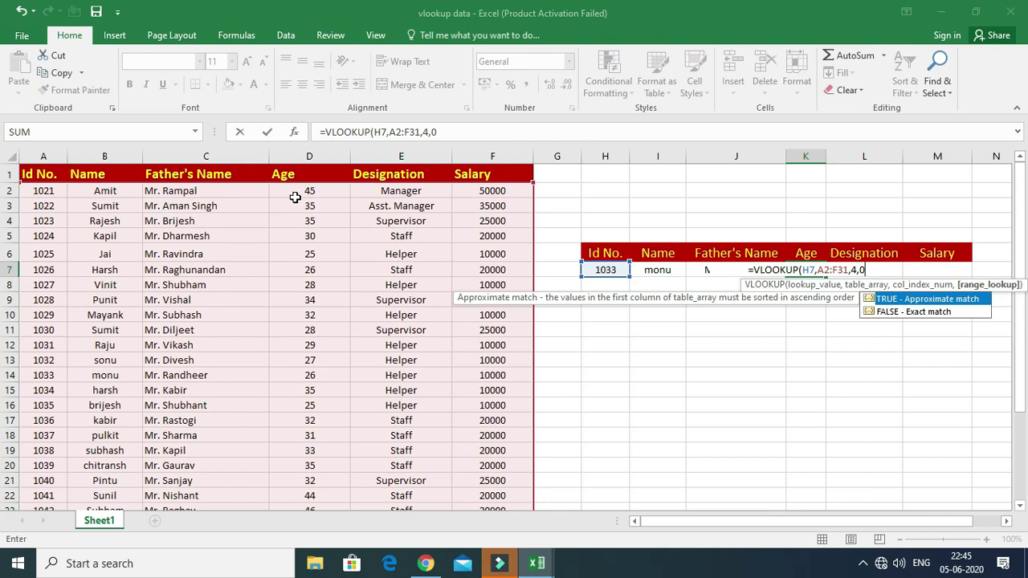
text())
key(Return)
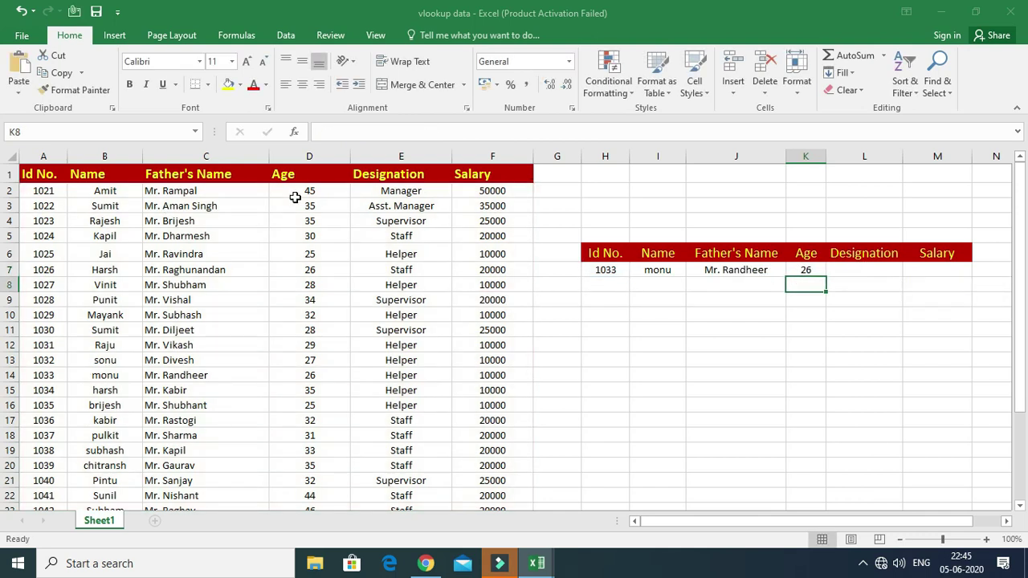
Enter =VLOOKUP(H7,A2:F31,5,0) in L7 so the Designation shows Helper.
key(Right)
key(Up)
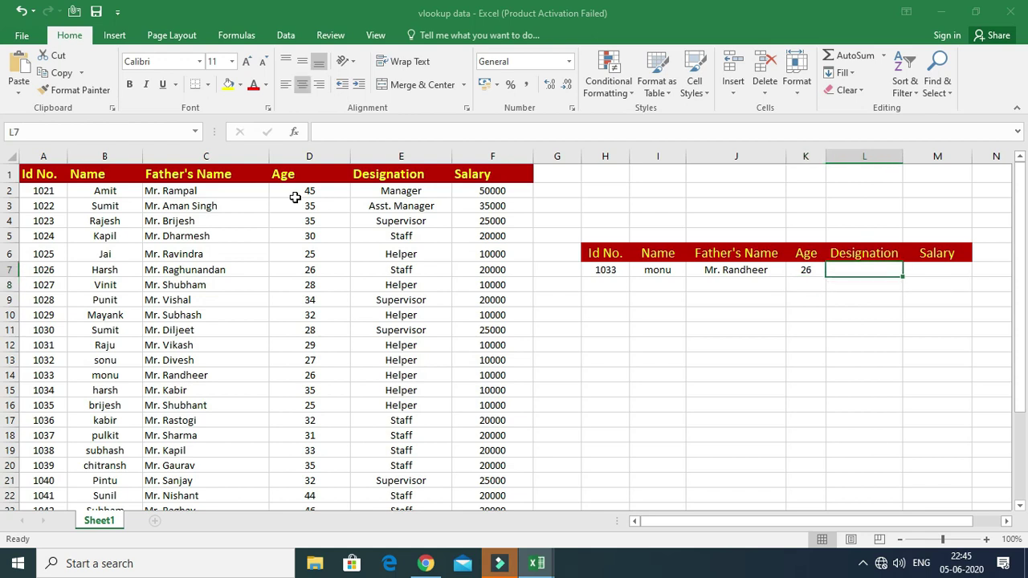
text(=vlo)
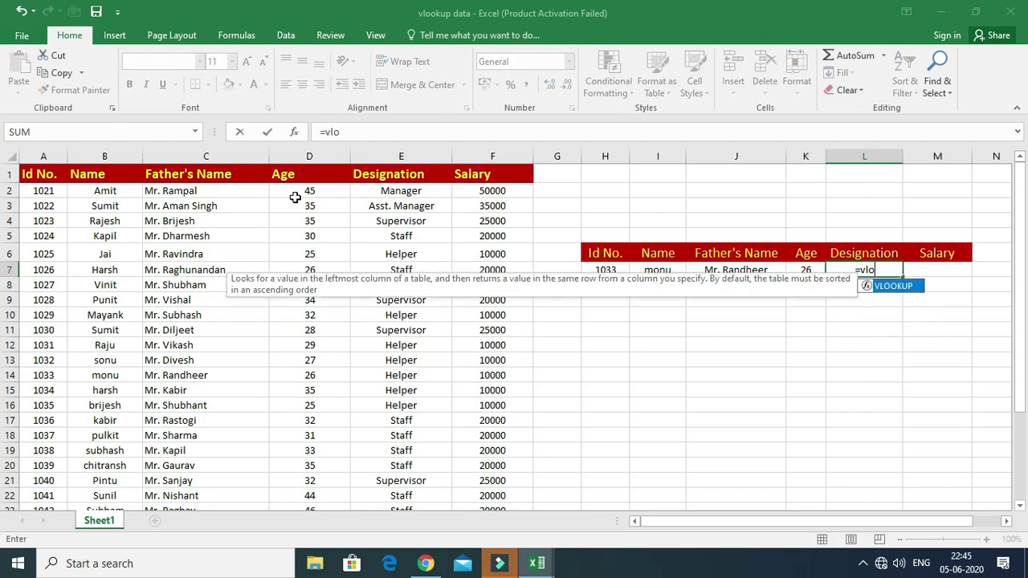
key(Tab)
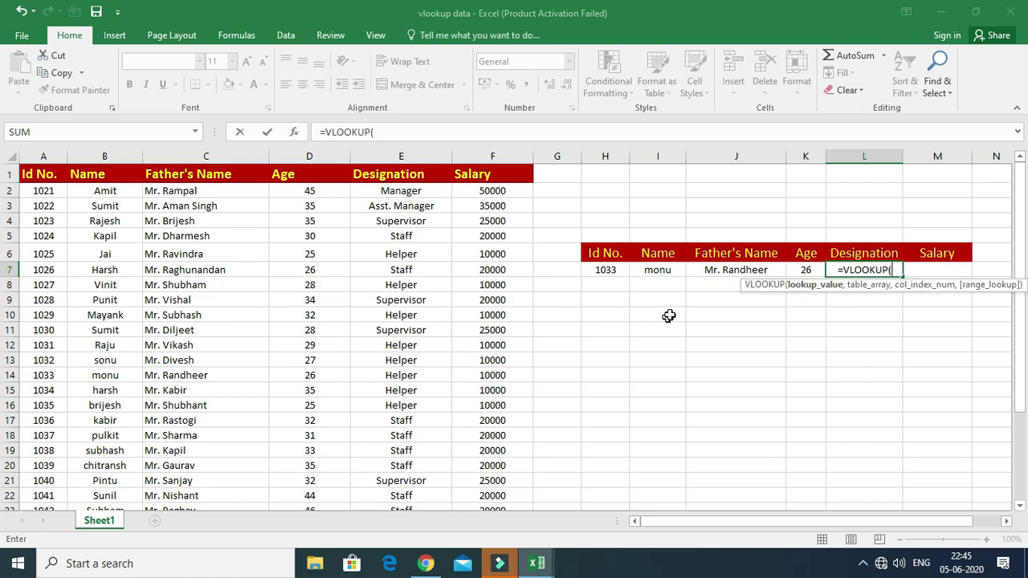
click(604, 270)
text(,)
click(45, 196)
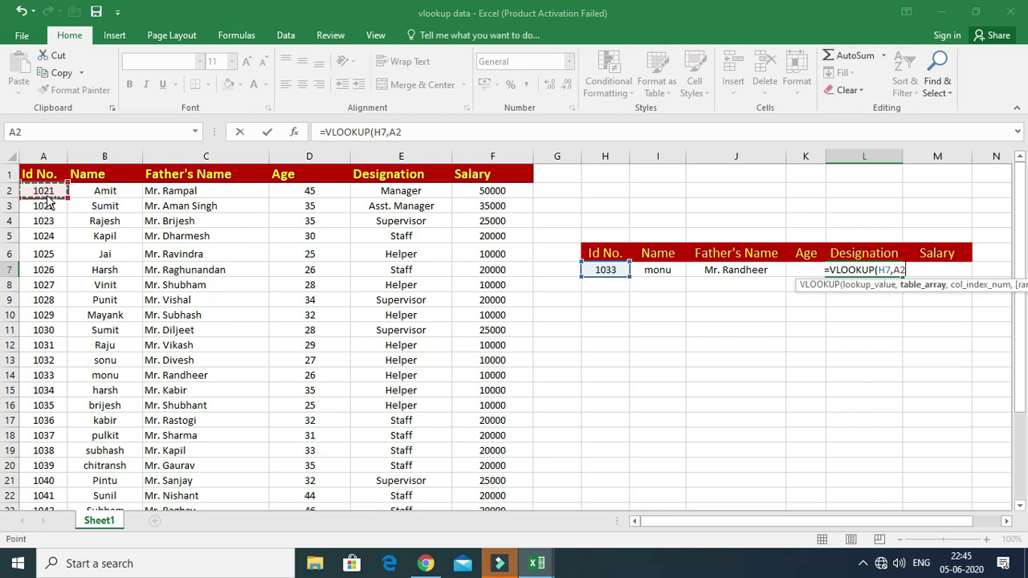
key(ctrl+shift+Right)
key(ctrl+shift+Down)
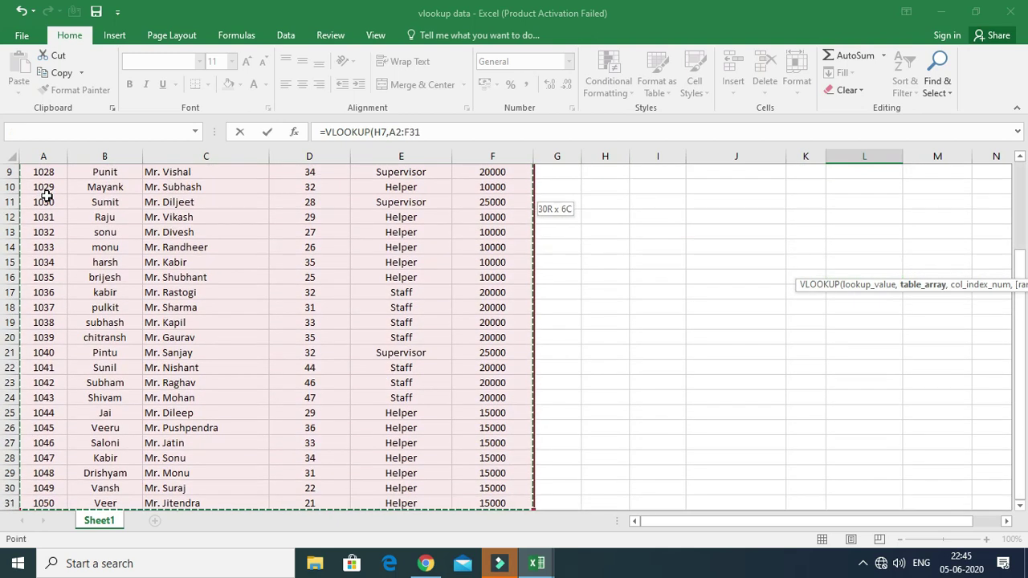
text(,5,0)
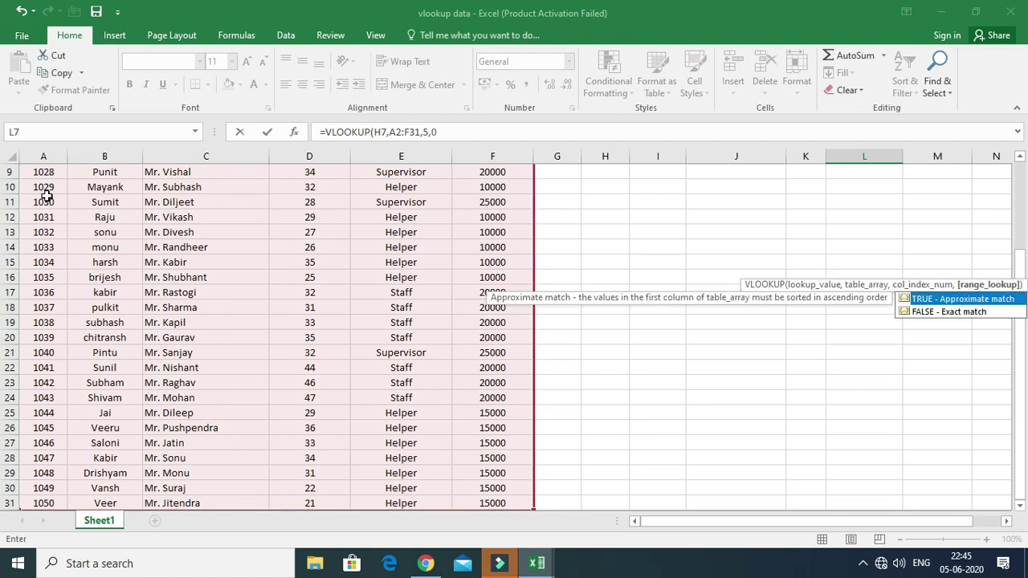
text())
key(Return)
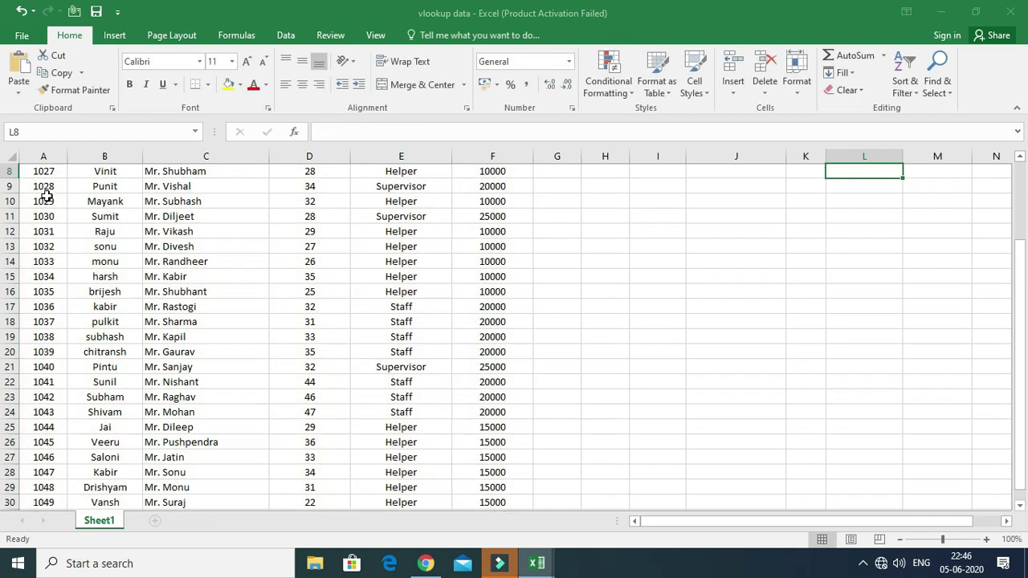
scroll(776, 321, up, 3)
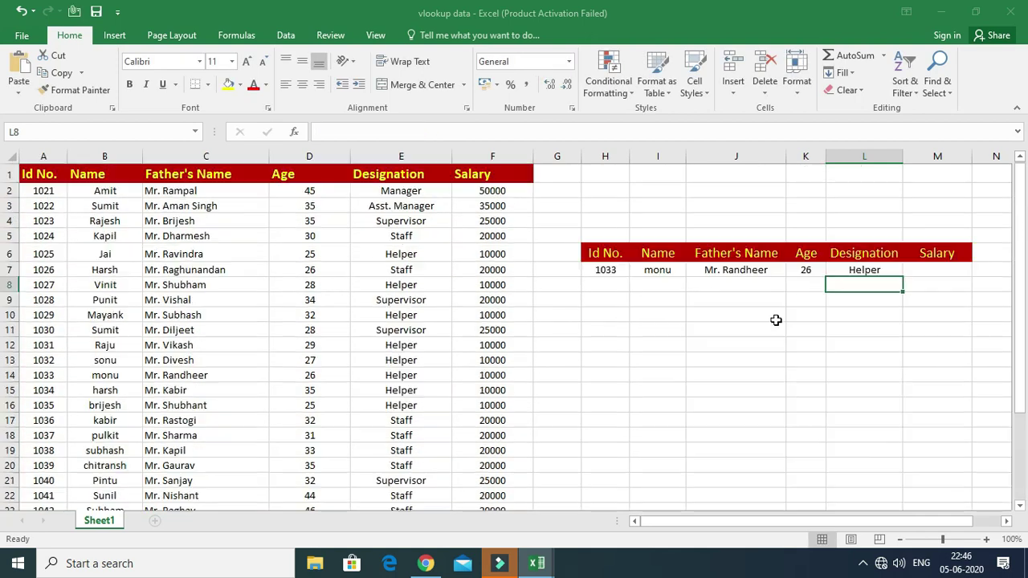
Enter =VLOOKUP(H7,A2:F31,6,0) in M7 so the Salary shows 10000.
click(948, 265)
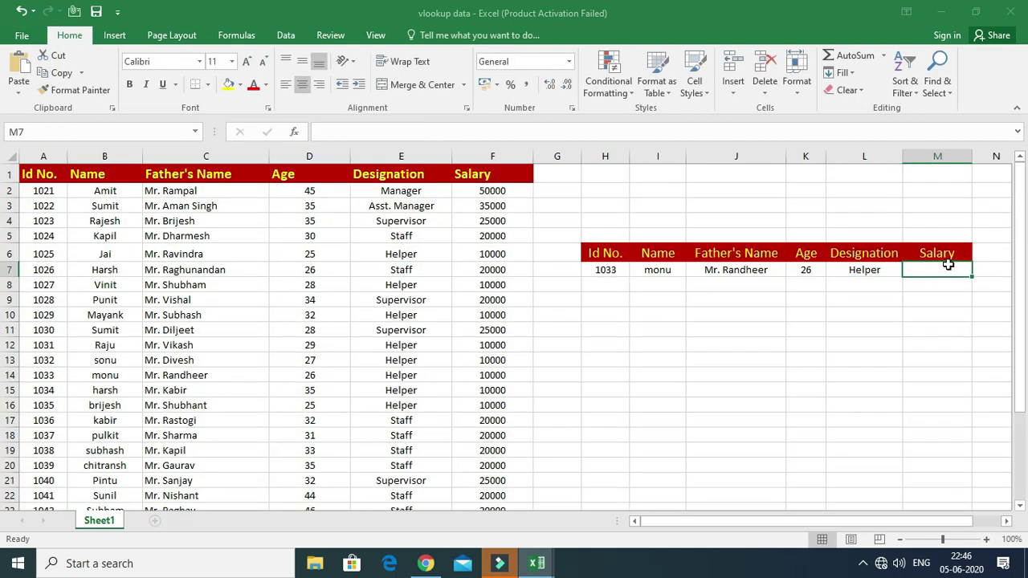
text(=vlookup)
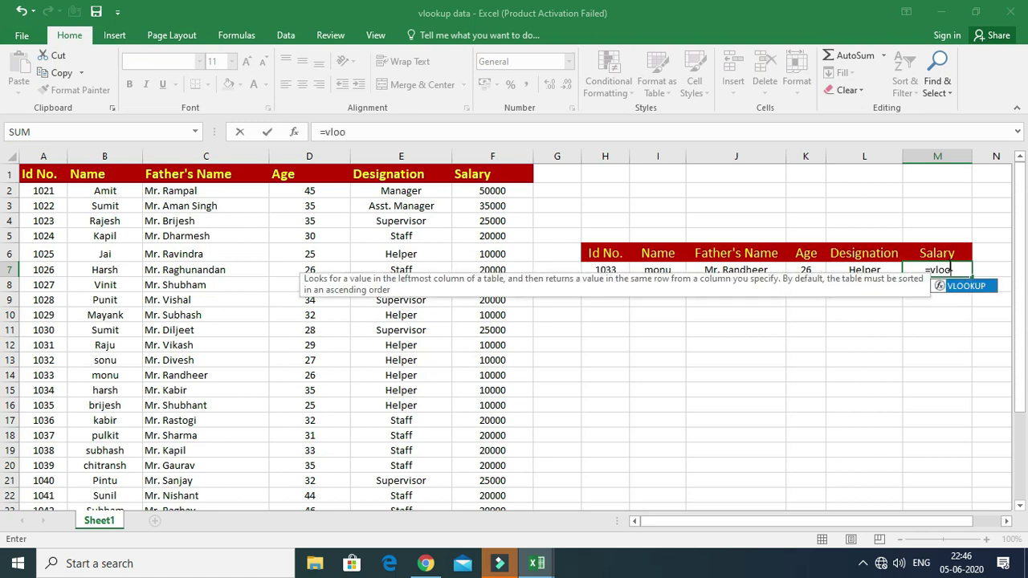
key(Tab)
click(599, 271)
text(,)
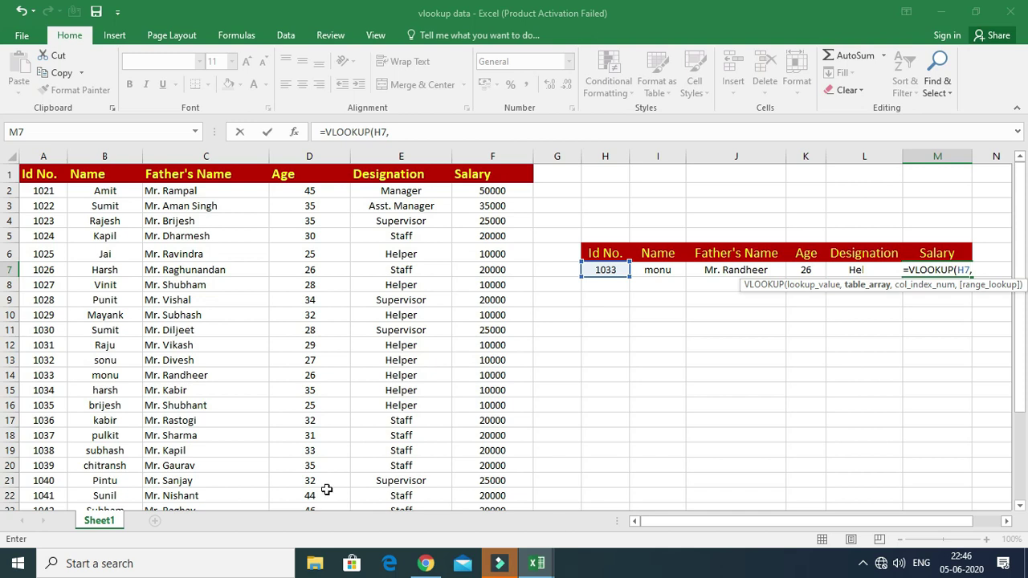
click(45, 190)
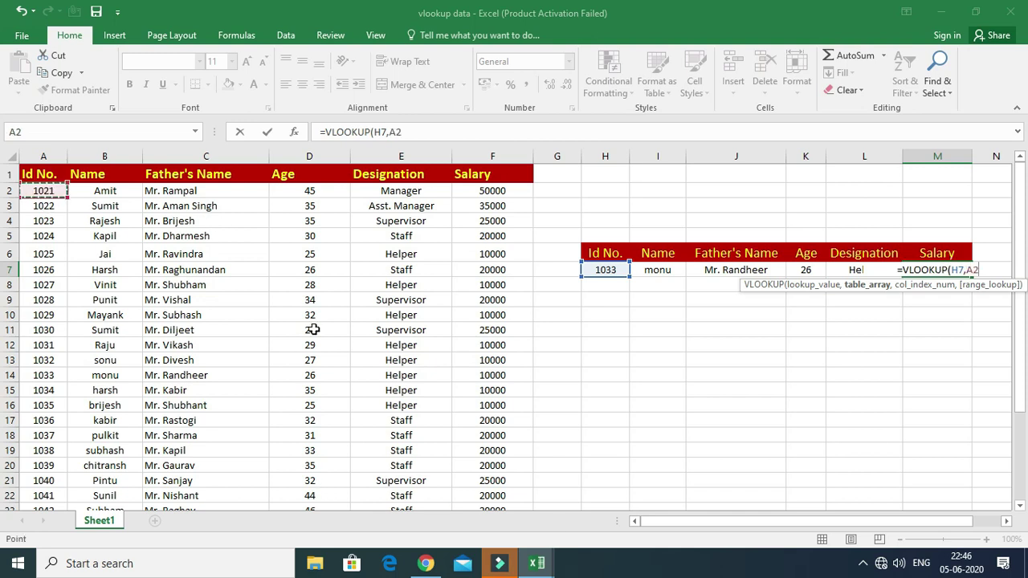
key(ctrl+shift+Right)
key(ctrl+shift+Down)
text(:F31,6,0)
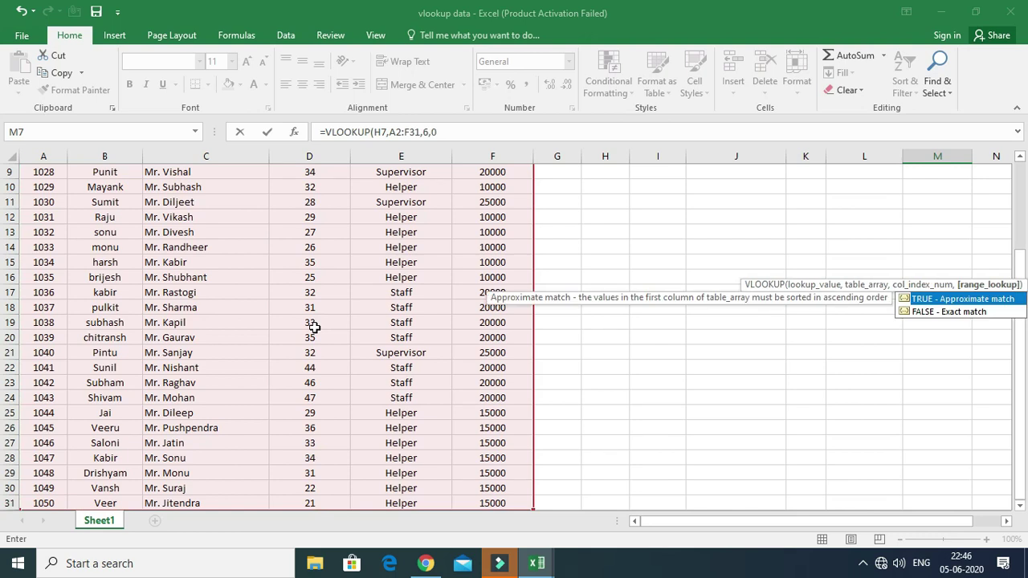
text())
scroll(808, 340, up, 2)
scroll(766, 298, up, 1)
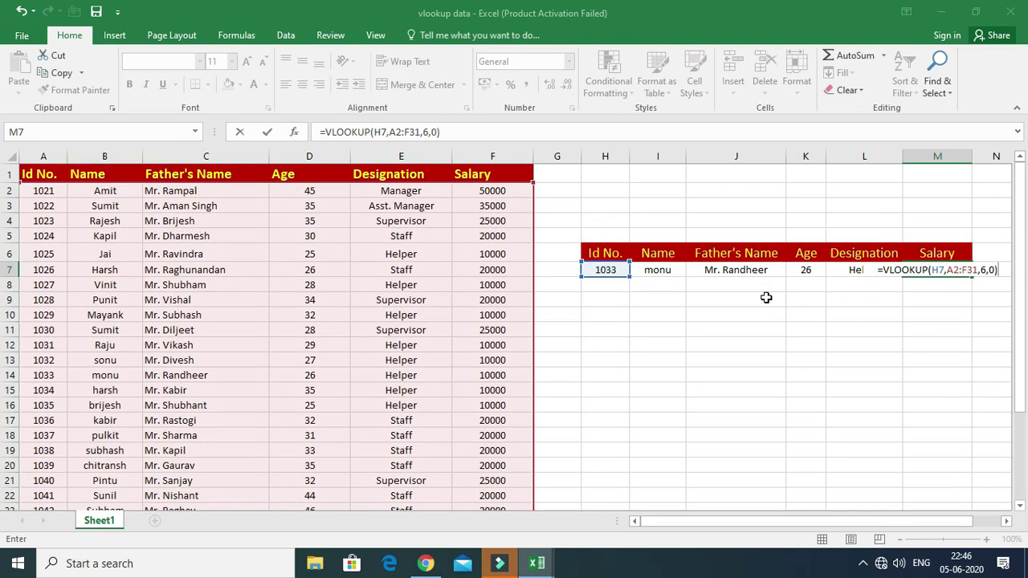
key(Return)
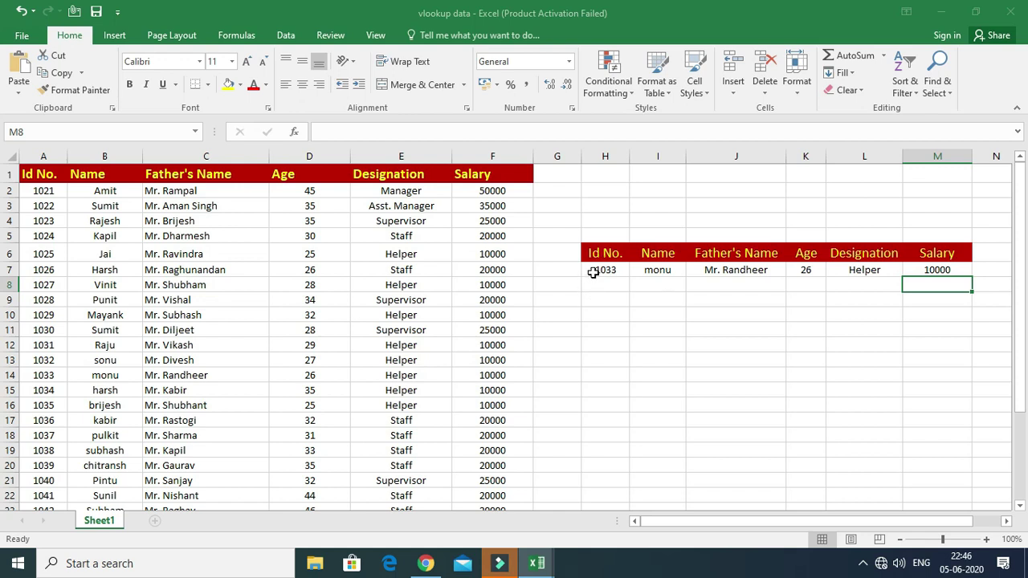
click(593, 273)
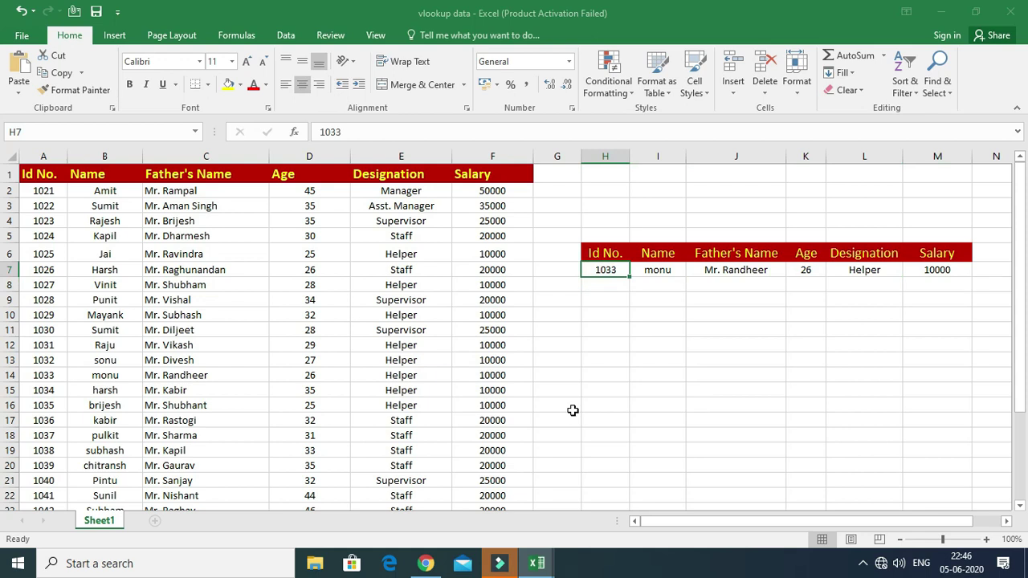
Test Id No. 1021 against its source row, then switch H7 to Id No. 1025.
text(1021)
key(Return)
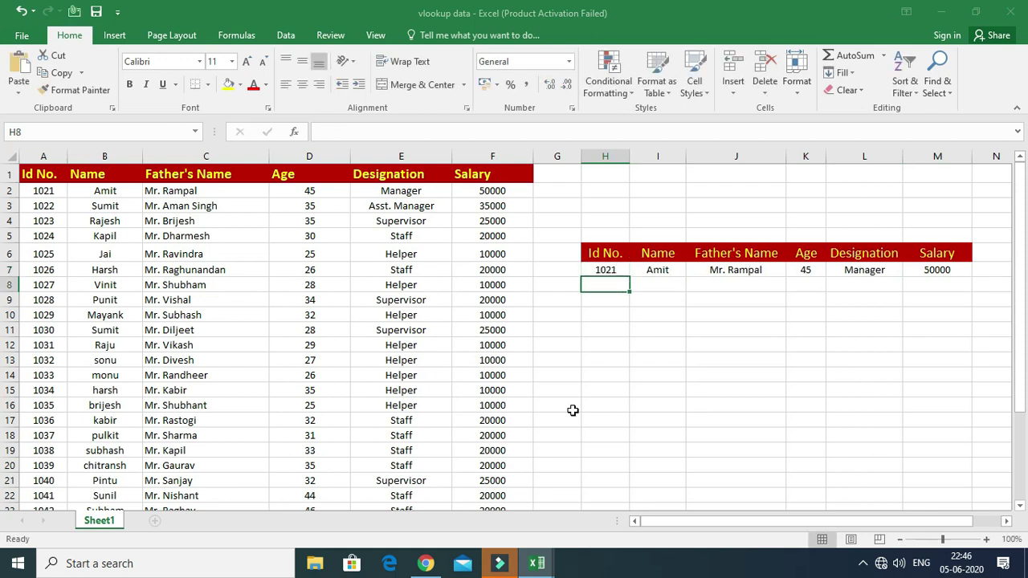
drag(40, 191, 481, 188)
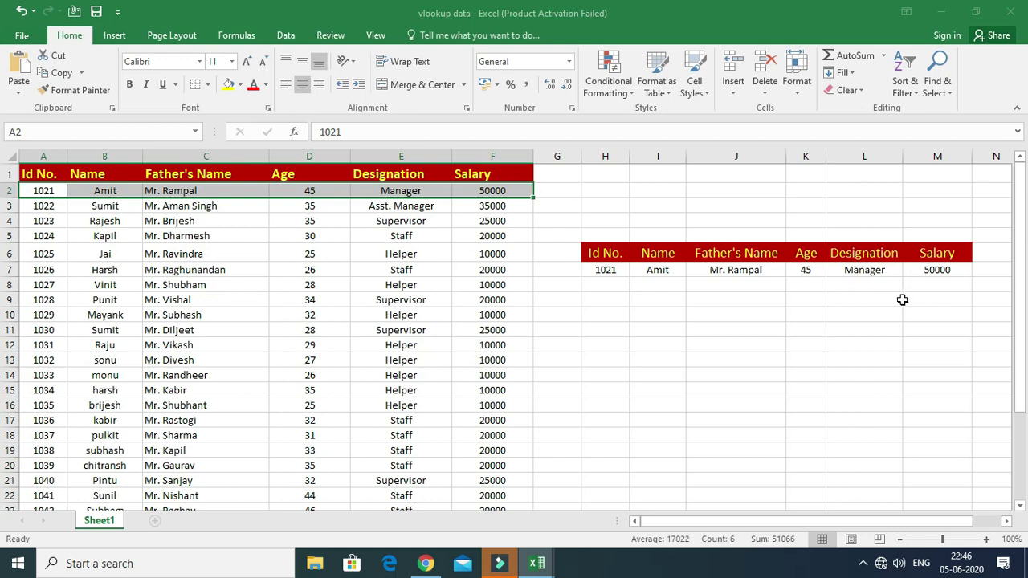
click(610, 271)
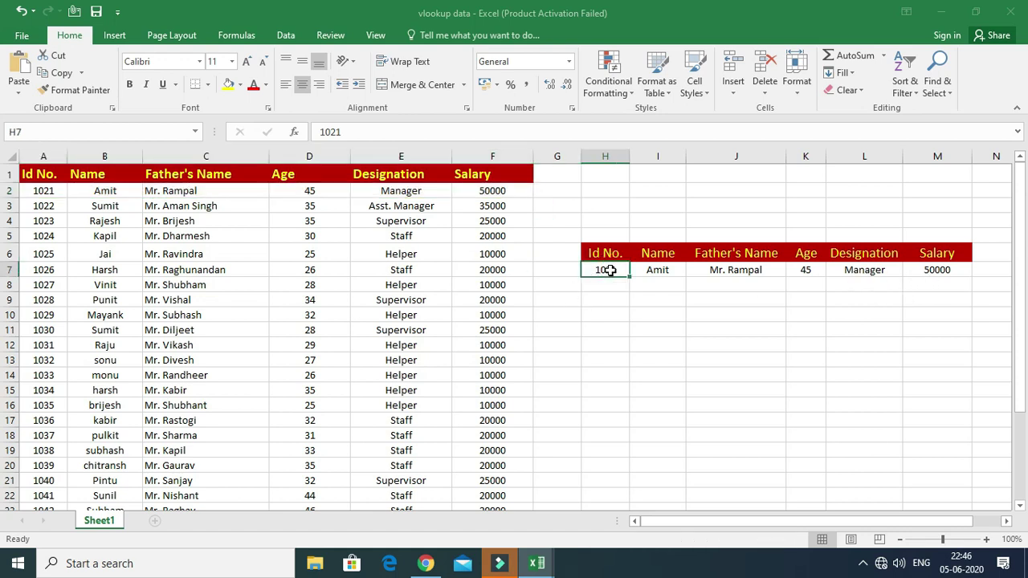
text(1025)
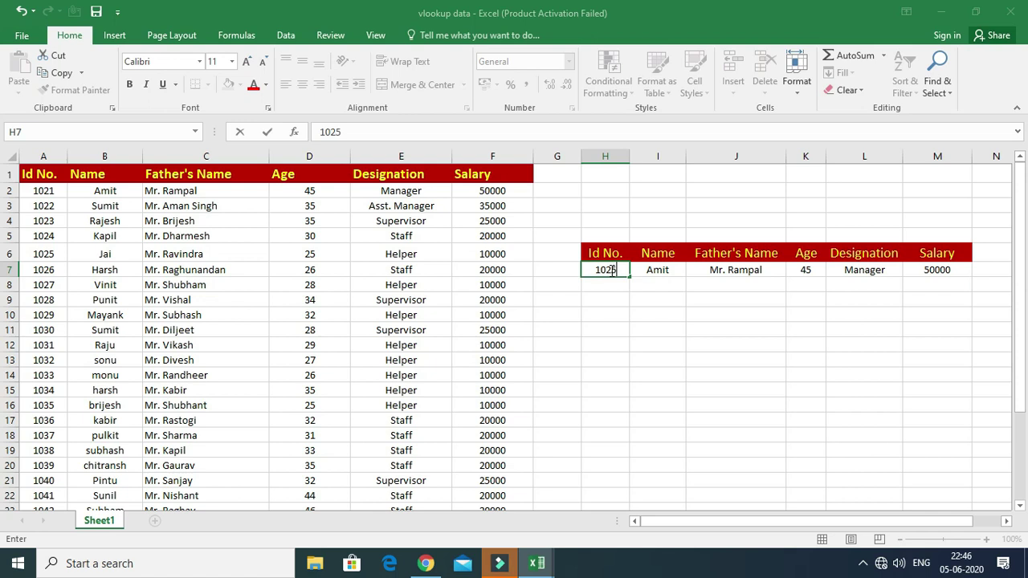
key(Return)
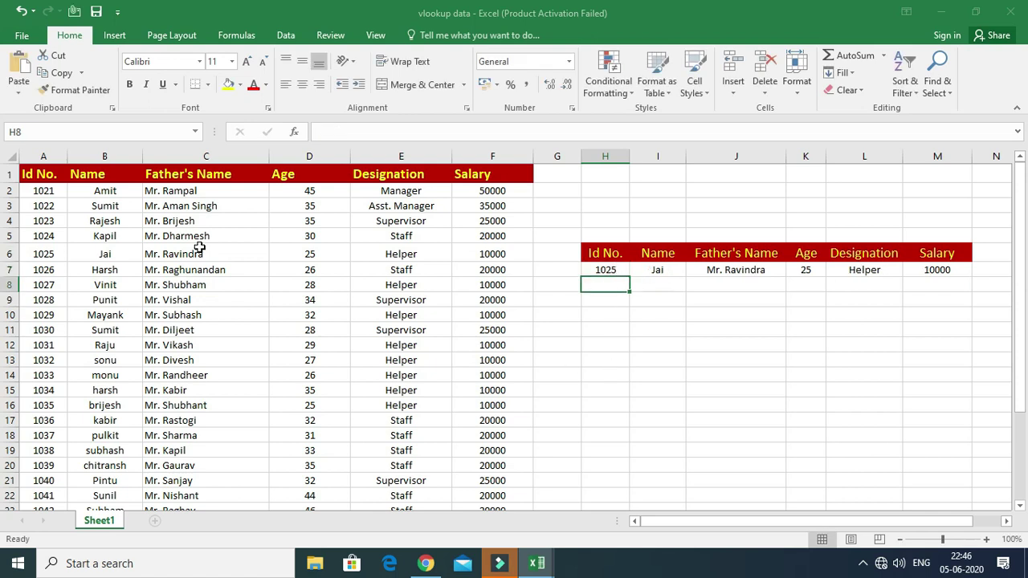